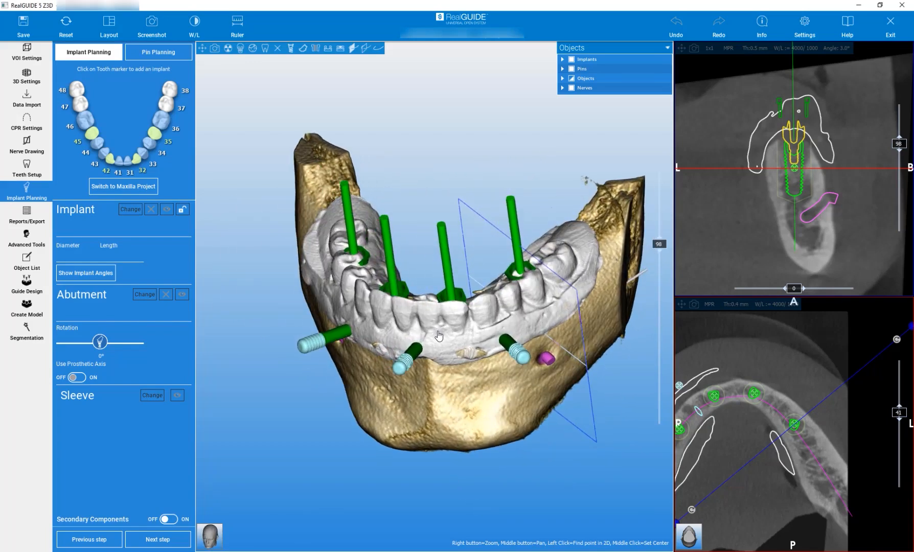
Hide the bone volume in the 3D view and inspect the lower jaw scan with its implants, pins and nerves from several sides
{"action": "left_click_drag", "start_coordinate": [305, 447], "coordinate": [387, 427]}
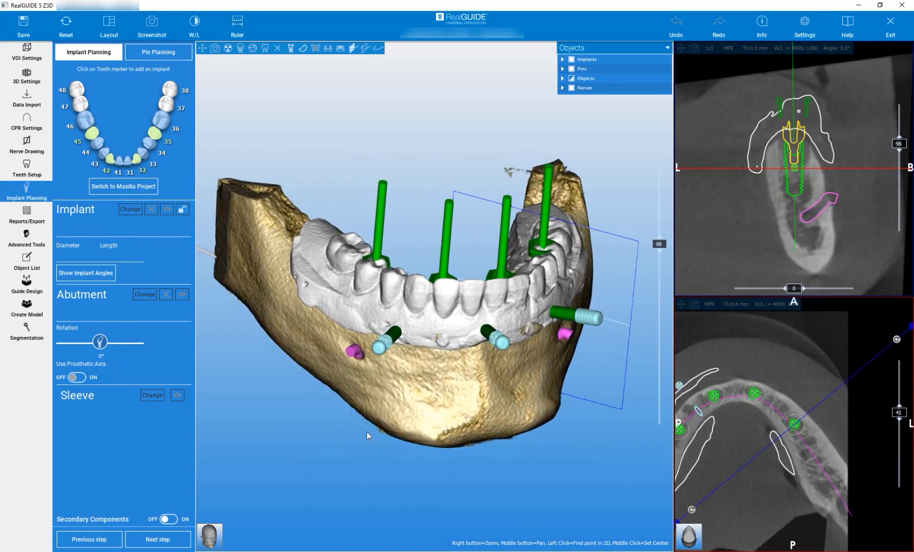
{"action": "left_click_drag", "start_coordinate": [507, 476], "coordinate": [488, 472]}
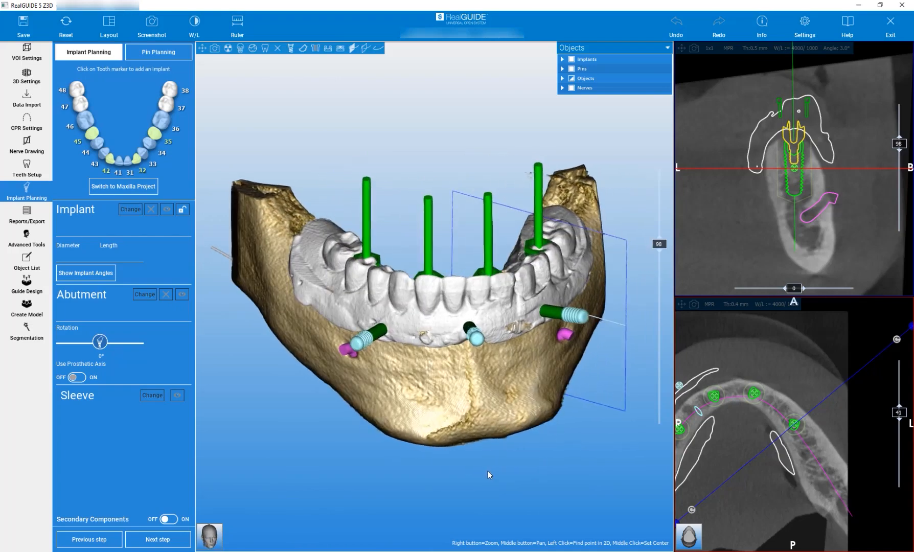
{"action": "left_click", "coordinate": [277, 48]}
{"action": "left_click_drag", "start_coordinate": [466, 233], "coordinate": [432, 192]}
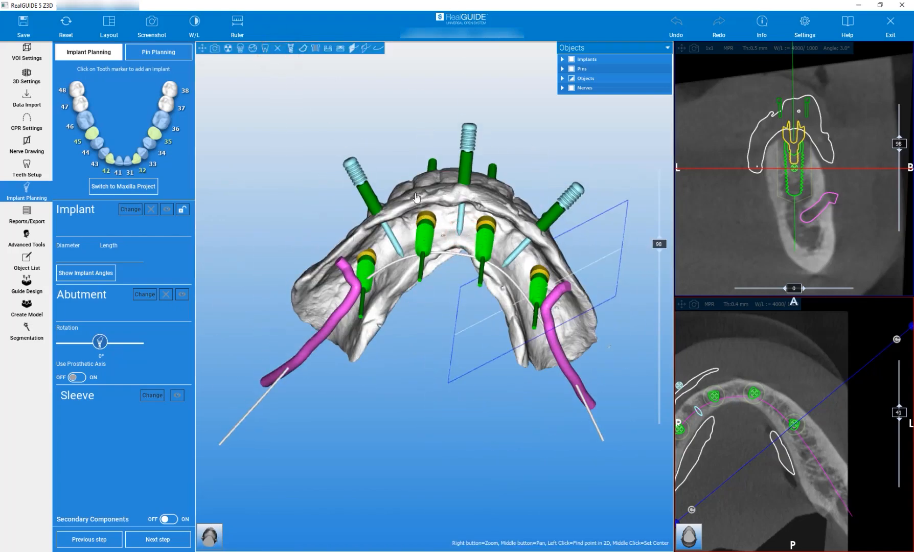
{"action": "left_click_drag", "start_coordinate": [367, 96], "coordinate": [338, 329]}
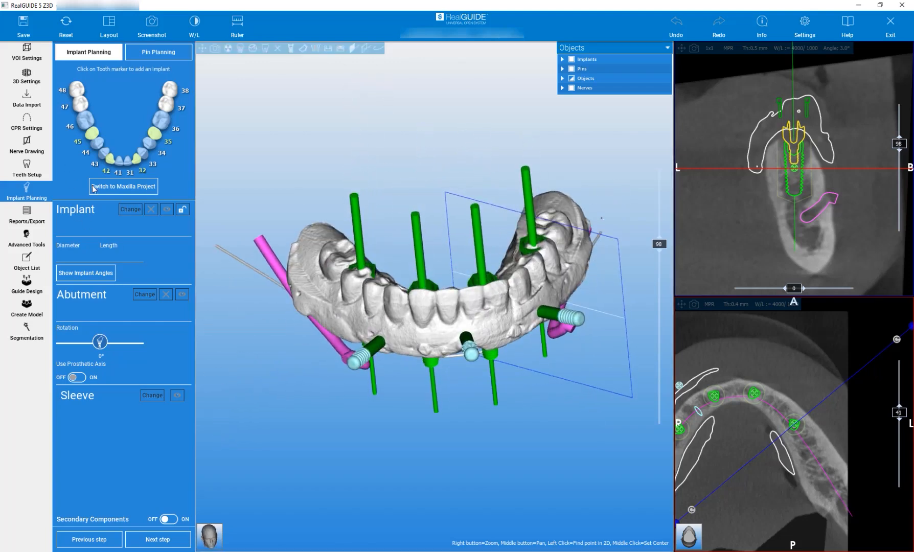
Duplicate the imported Lower jaw object under the name Lower jaw_copy
{"action": "left_click", "coordinate": [27, 98]}
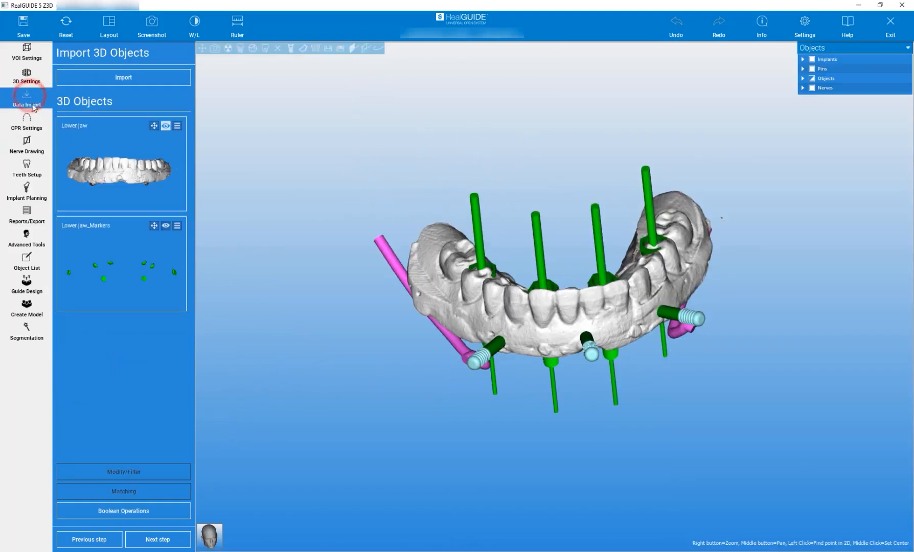
{"action": "left_click", "coordinate": [116, 173]}
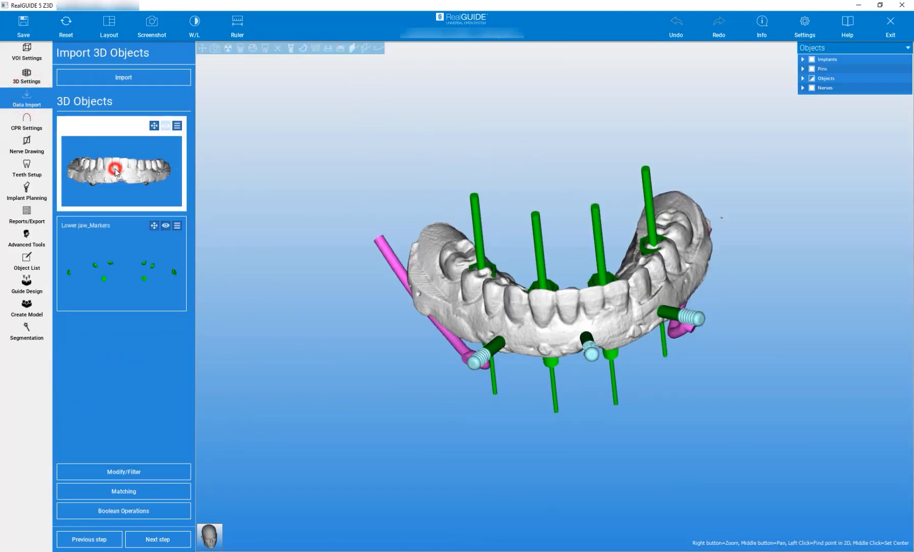
{"action": "left_click", "coordinate": [177, 126]}
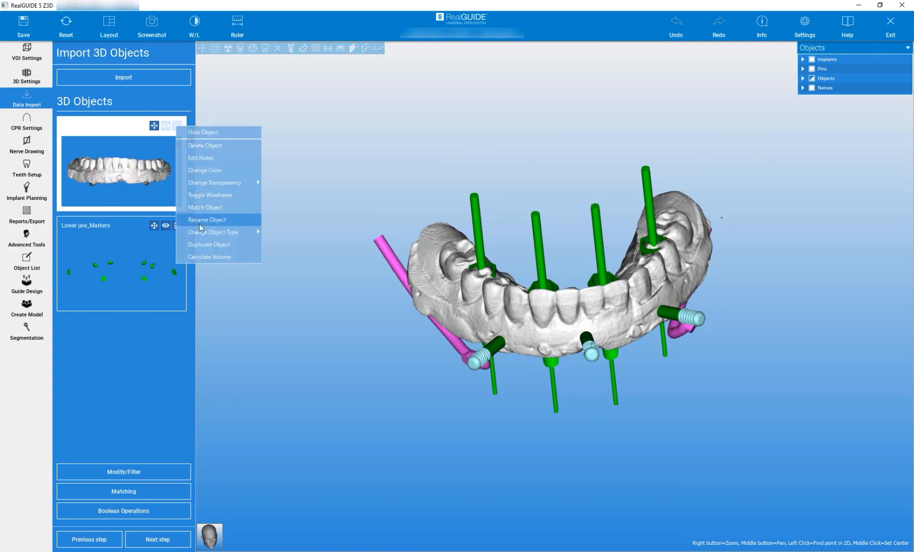
{"action": "left_click", "coordinate": [201, 244]}
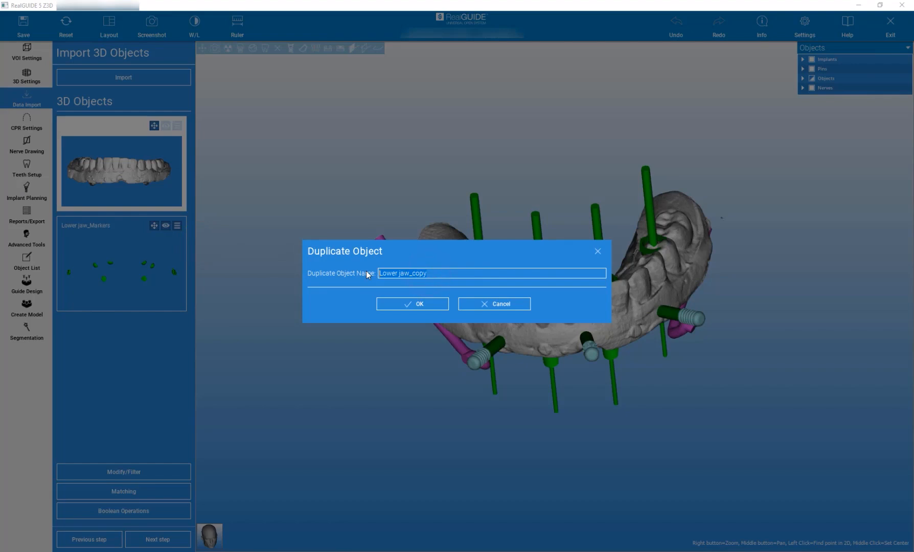
{"action": "left_click", "coordinate": [417, 303]}
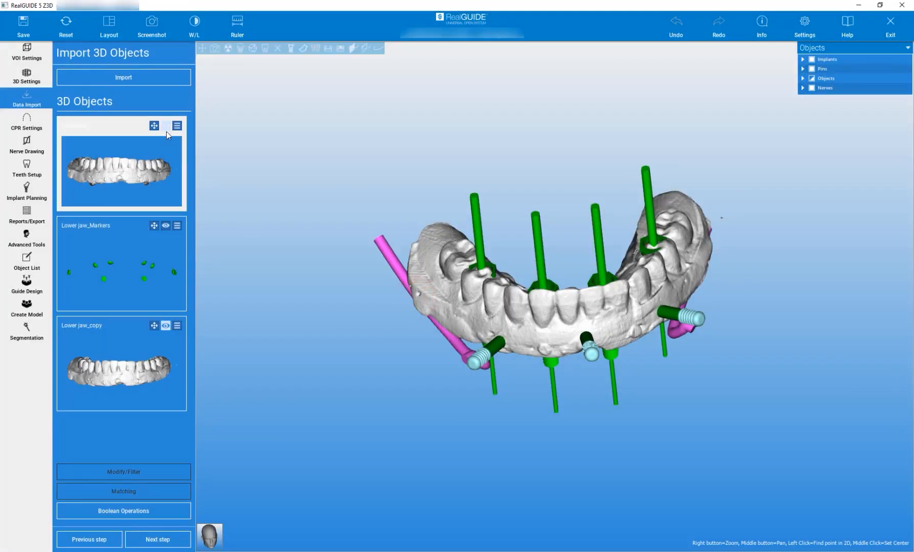
Hide the original Lower jaw and open Lower jaw_copy for mesh editing, with its underside facing the view
{"action": "left_click", "coordinate": [122, 343]}
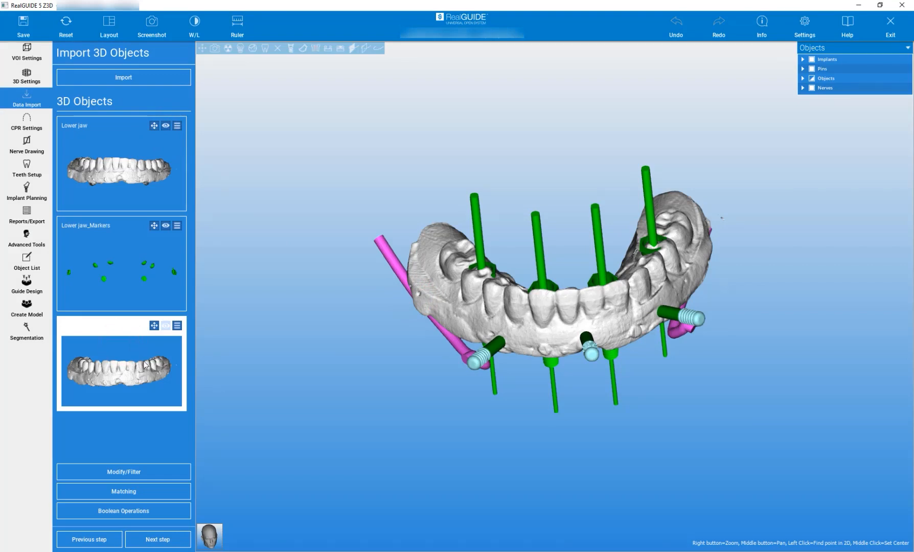
{"action": "left_click", "coordinate": [123, 474]}
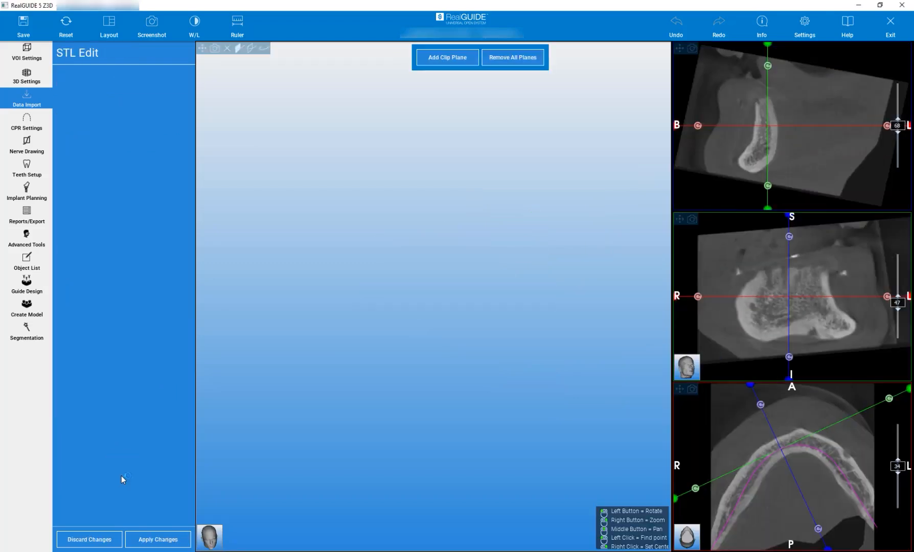
{"action": "left_click_drag", "start_coordinate": [300, 418], "coordinate": [280, 126]}
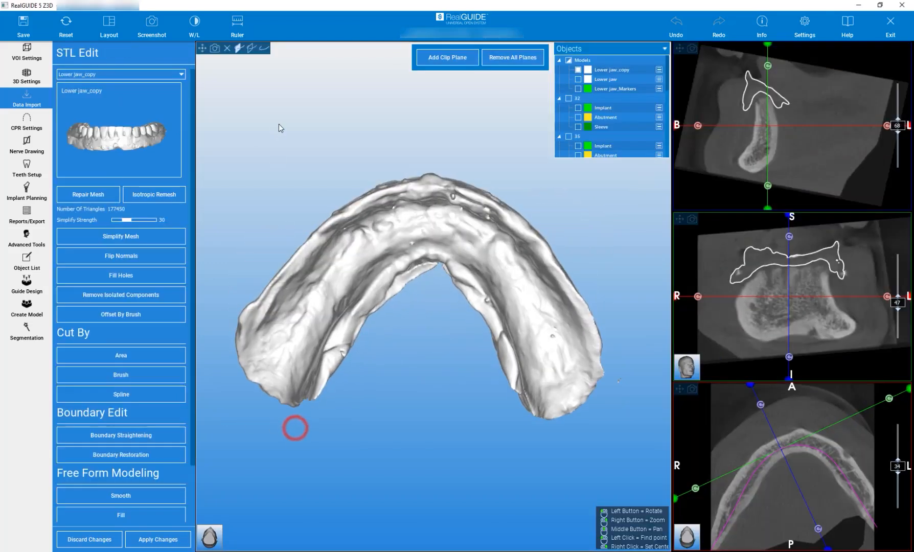
{"action": "left_click_drag", "start_coordinate": [387, 375], "coordinate": [390, 352]}
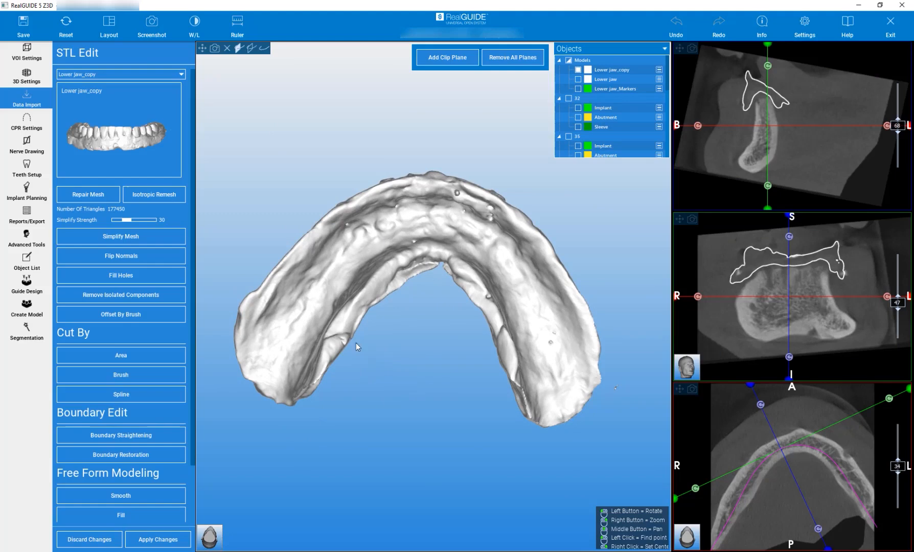
Start a spline cut on Lower jaw_copy and trace the outer border of the underside from the patient's right to the left side
{"action": "left_click", "coordinate": [125, 395]}
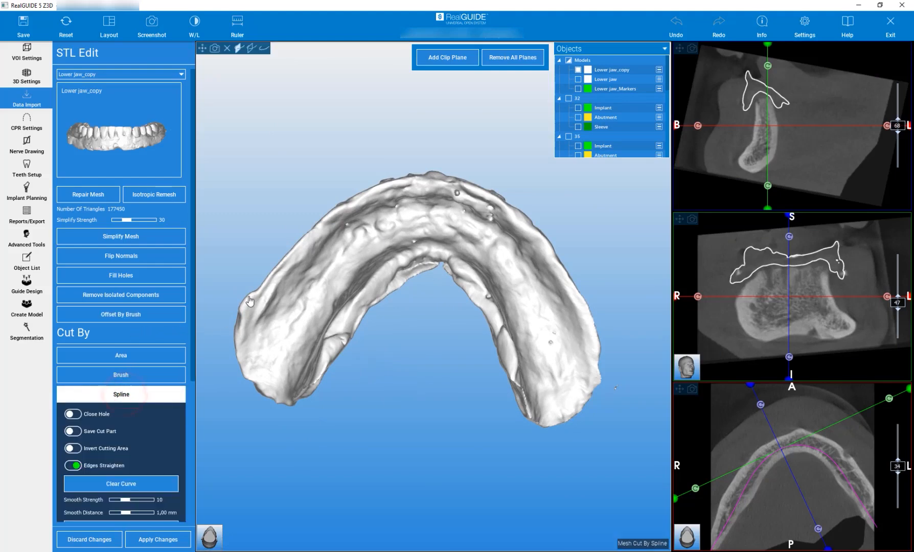
{"action": "left_click", "coordinate": [310, 230]}
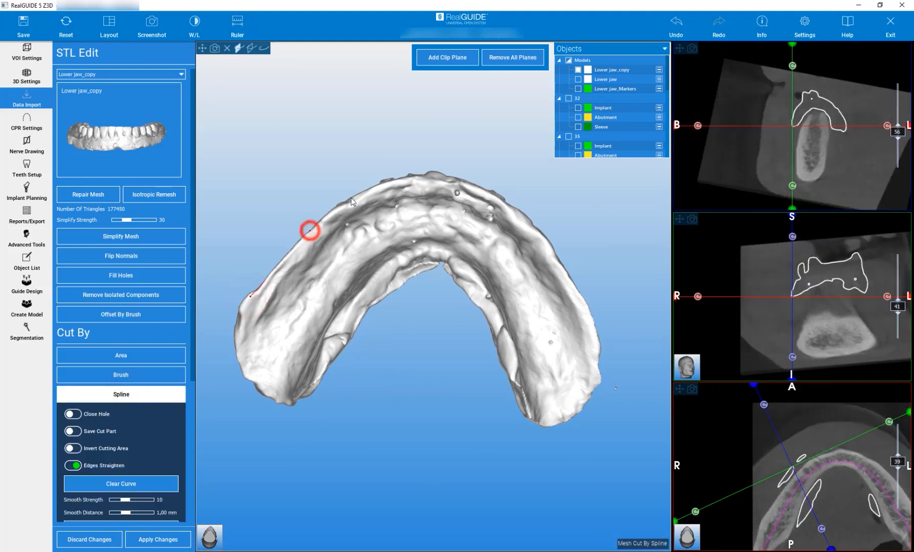
{"action": "left_click", "coordinate": [421, 181]}
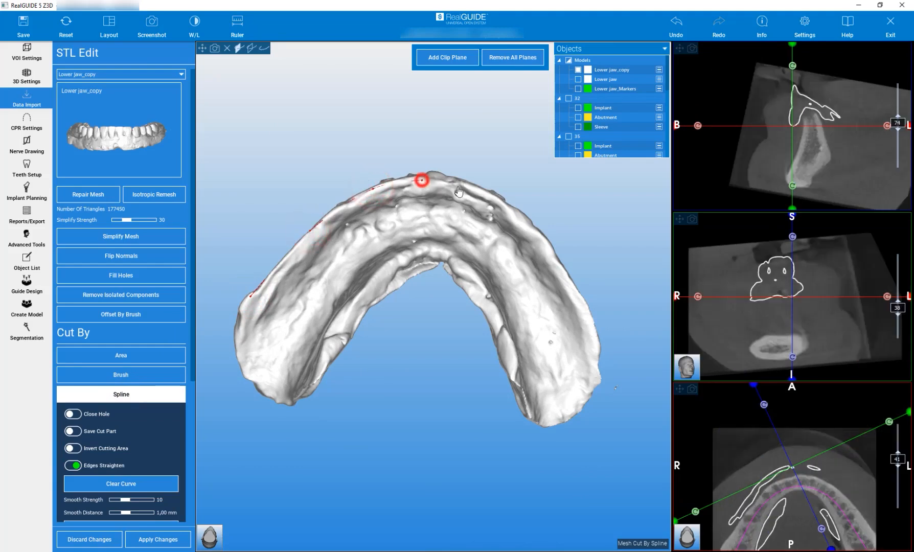
{"action": "left_click", "coordinate": [469, 184]}
{"action": "left_click", "coordinate": [520, 220]}
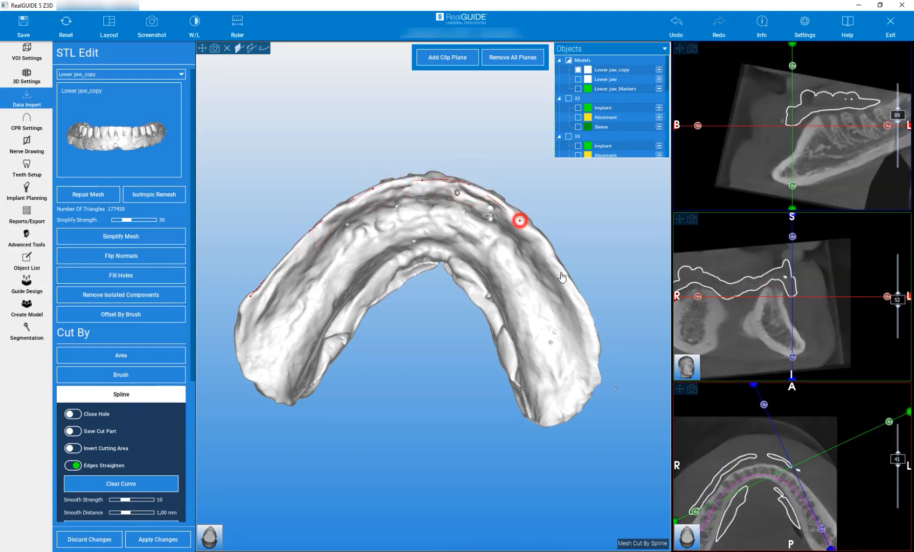
{"action": "left_click", "coordinate": [568, 278]}
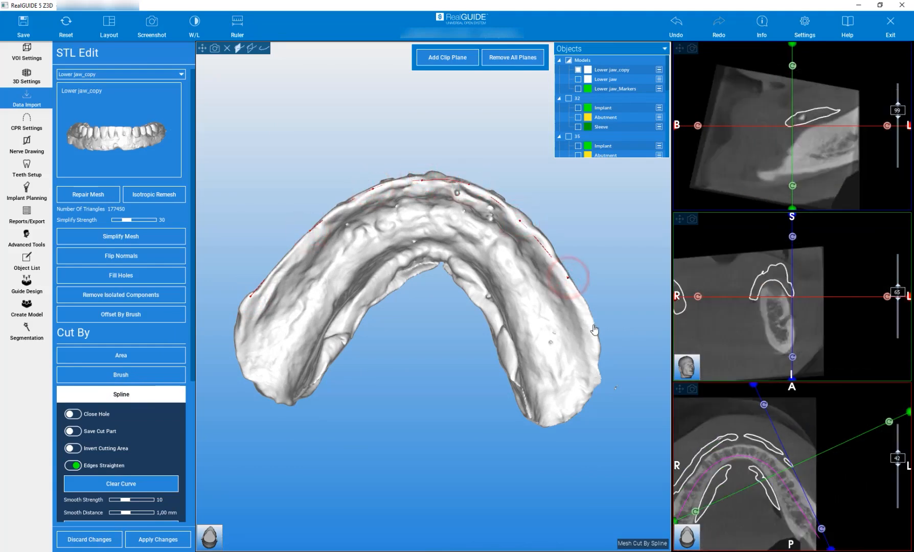
{"action": "left_click", "coordinate": [592, 324]}
Continue the cutting spline around the posterior end of the arch on the patient's left side
{"action": "left_click", "coordinate": [627, 420]}
{"action": "left_click", "coordinate": [591, 373]}
{"action": "left_click", "coordinate": [580, 405]}
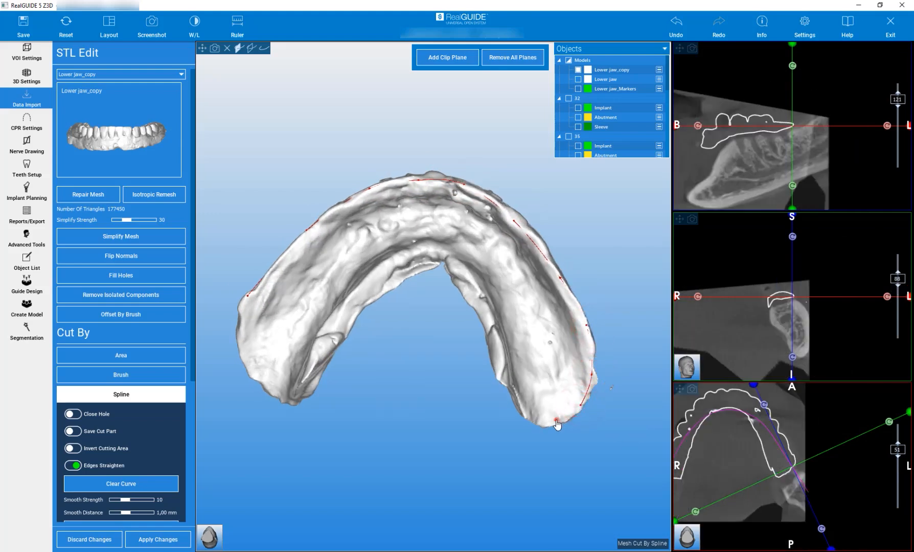
{"action": "left_click", "coordinate": [555, 419]}
{"action": "left_click", "coordinate": [538, 422]}
{"action": "left_click_drag", "start_coordinate": [474, 460], "coordinate": [383, 469]}
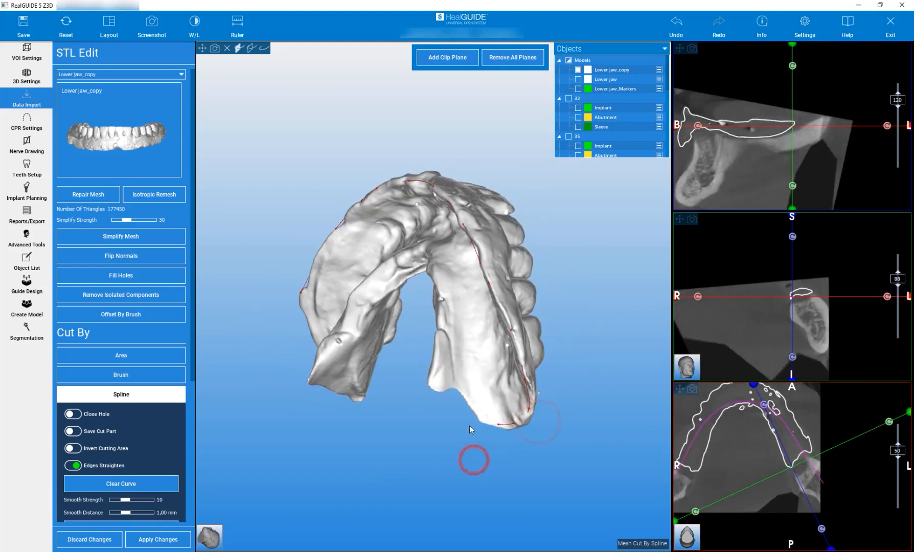
{"action": "left_click", "coordinate": [473, 404]}
{"action": "left_click", "coordinate": [433, 383]}
Extend the cutting spline along the inner border of the arch from the patient's left to the right side
{"action": "left_click_drag", "start_coordinate": [384, 390], "coordinate": [483, 358]}
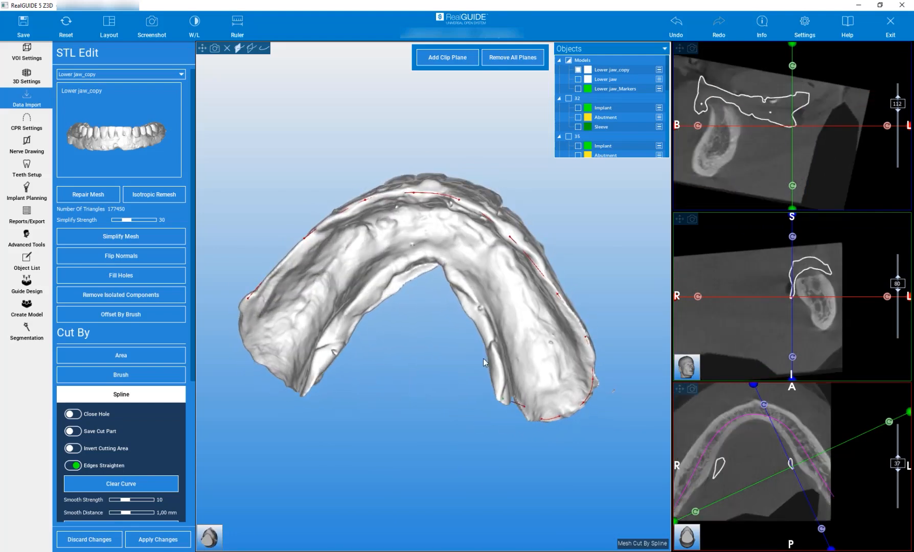
{"action": "left_click", "coordinate": [488, 328]}
{"action": "left_click", "coordinate": [459, 275]}
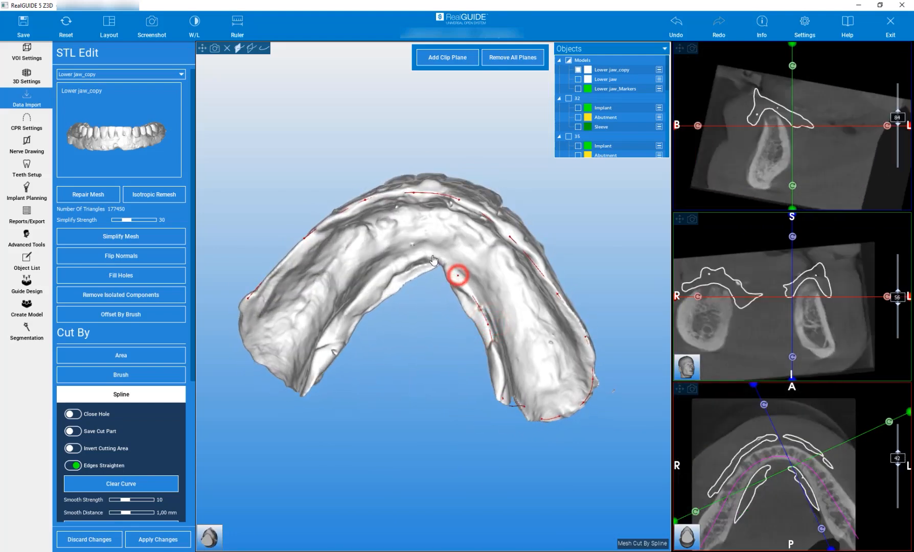
{"action": "left_click", "coordinate": [432, 256]}
{"action": "left_click_drag", "start_coordinate": [425, 372], "coordinate": [428, 295]}
{"action": "left_click", "coordinate": [374, 290]}
{"action": "left_click", "coordinate": [338, 349]}
{"action": "left_click", "coordinate": [322, 388]}
Carry the cutting spline around the right posterior end and close it at its starting point
{"action": "left_click_drag", "start_coordinate": [320, 437], "coordinate": [428, 441]}
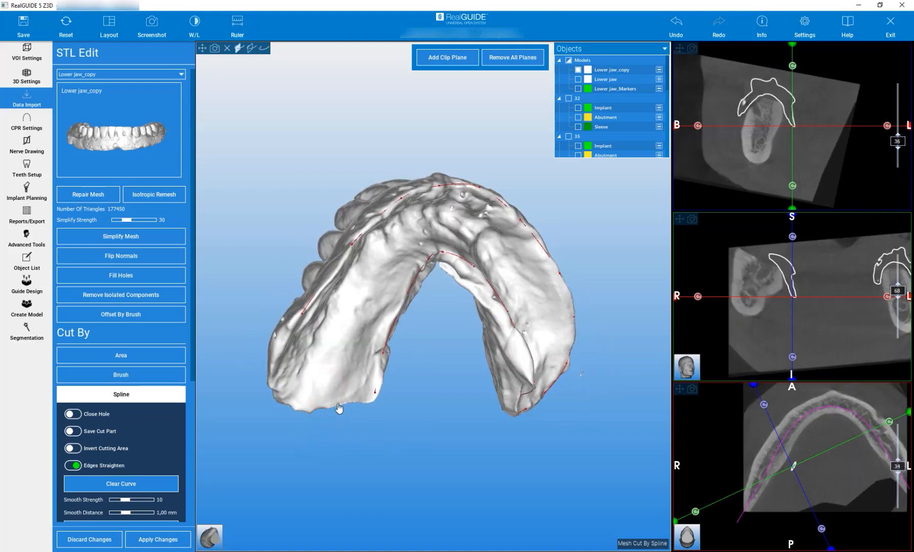
{"action": "left_click", "coordinate": [338, 407]}
{"action": "left_click", "coordinate": [306, 404]}
{"action": "left_click_drag", "start_coordinate": [272, 435], "coordinate": [255, 390]}
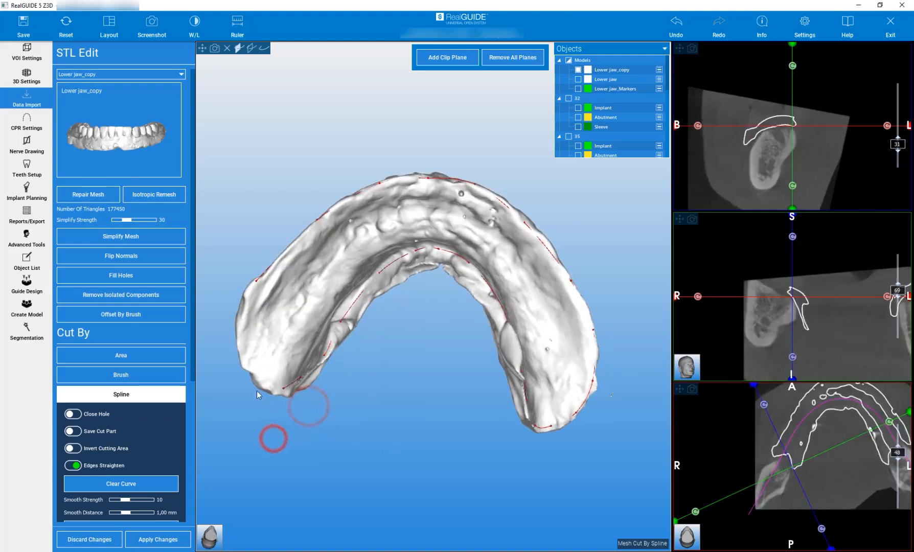
{"action": "left_click", "coordinate": [240, 353]}
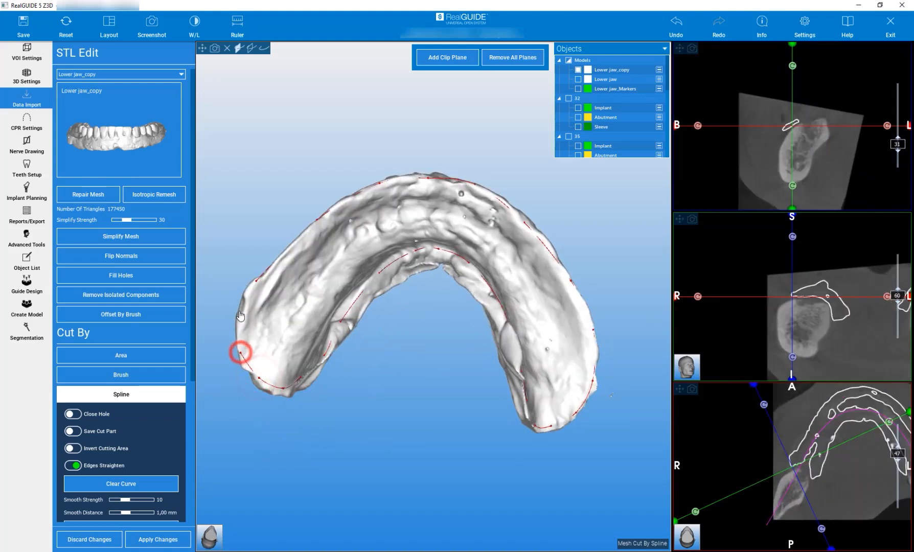
{"action": "left_click_drag", "start_coordinate": [247, 201], "coordinate": [221, 236]}
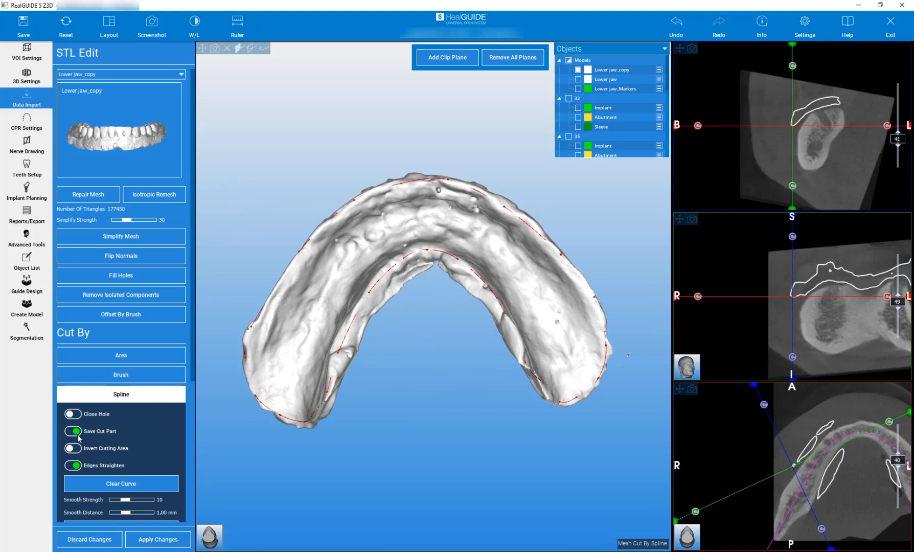
Cut the mesh along the closed spline with Save Cut Part enabled, smooth strength 14 and smooth distance 1,52 mm
{"action": "scroll", "coordinate": [160, 449], "scroll_direction": "down", "scroll_amount": 1}
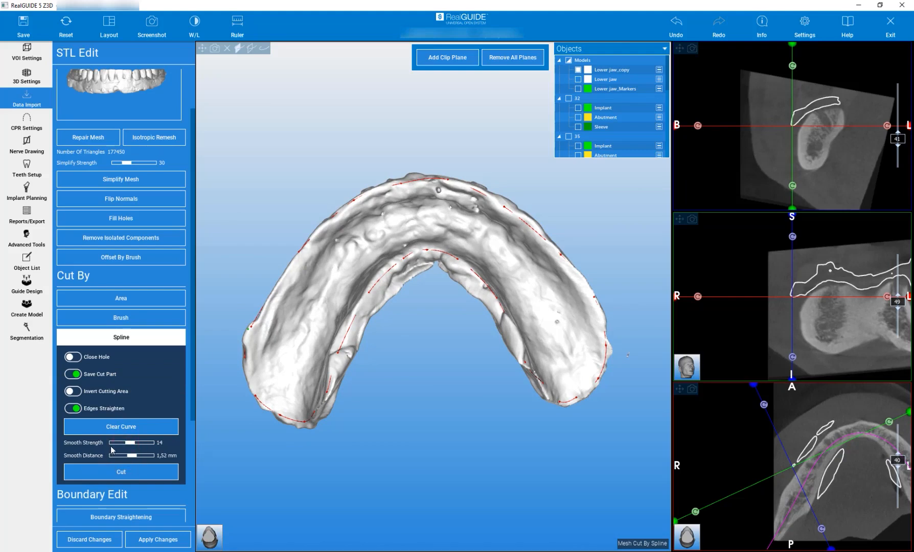
{"action": "left_click", "coordinate": [123, 472]}
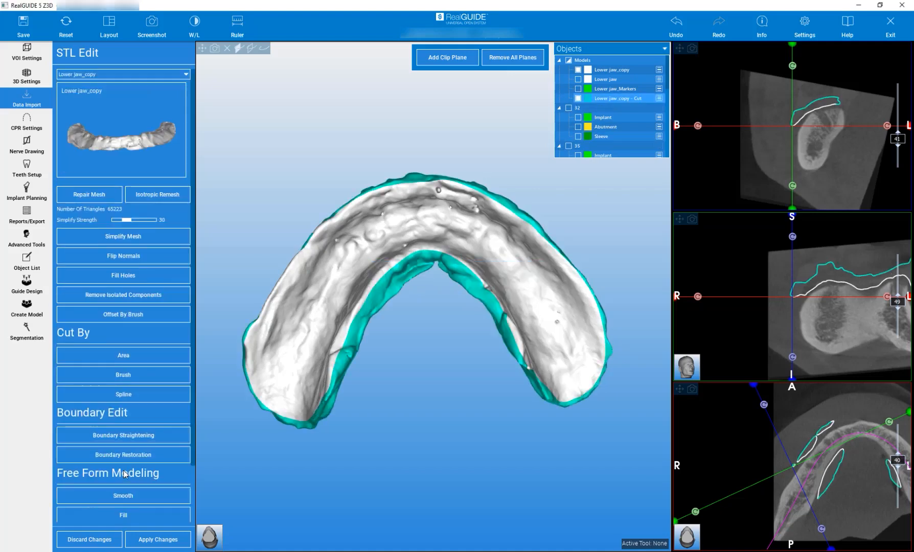
{"action": "left_click_drag", "start_coordinate": [397, 394], "coordinate": [477, 370]}
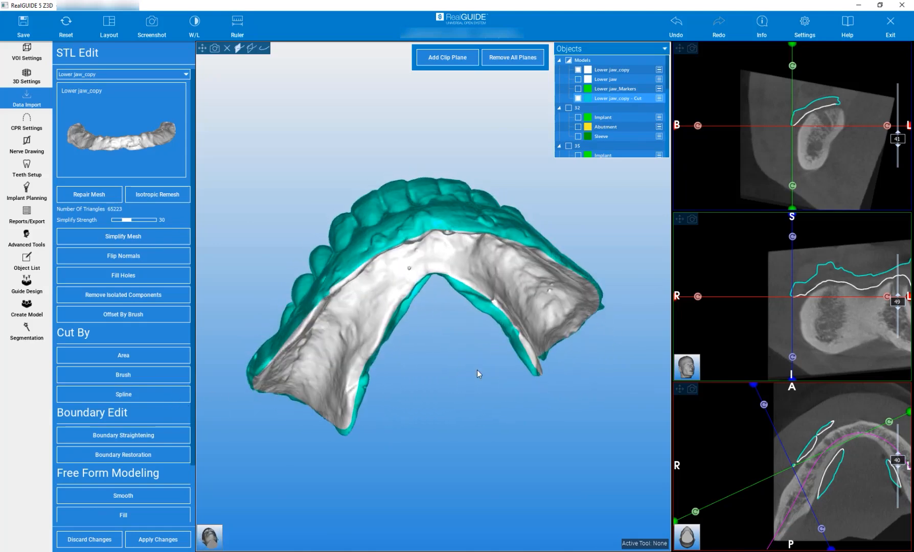
Toggle the visibility of both cut pieces to compare them, leaving Lower jaw_copy shown and Lower jaw_copy - Cut hidden
{"action": "left_click", "coordinate": [578, 70]}
{"action": "left_click", "coordinate": [578, 70]}
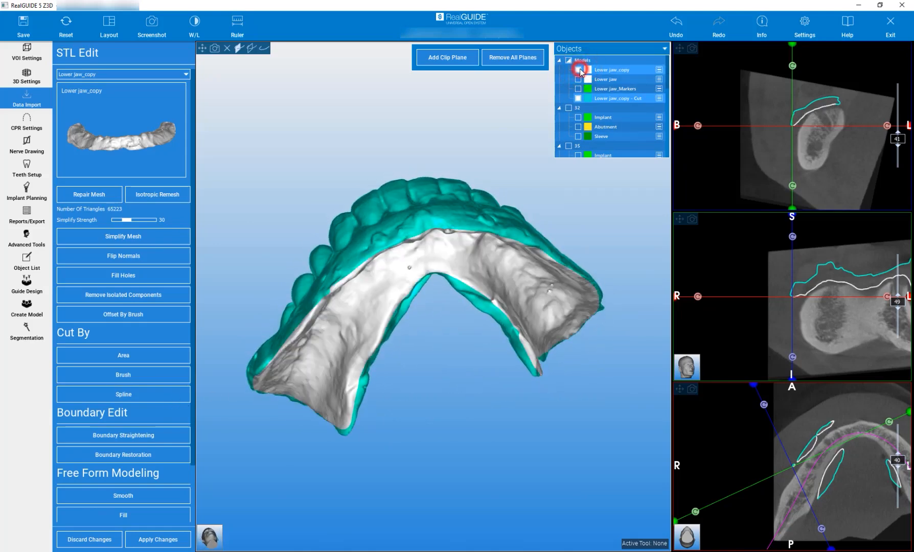
{"action": "left_click", "coordinate": [578, 98]}
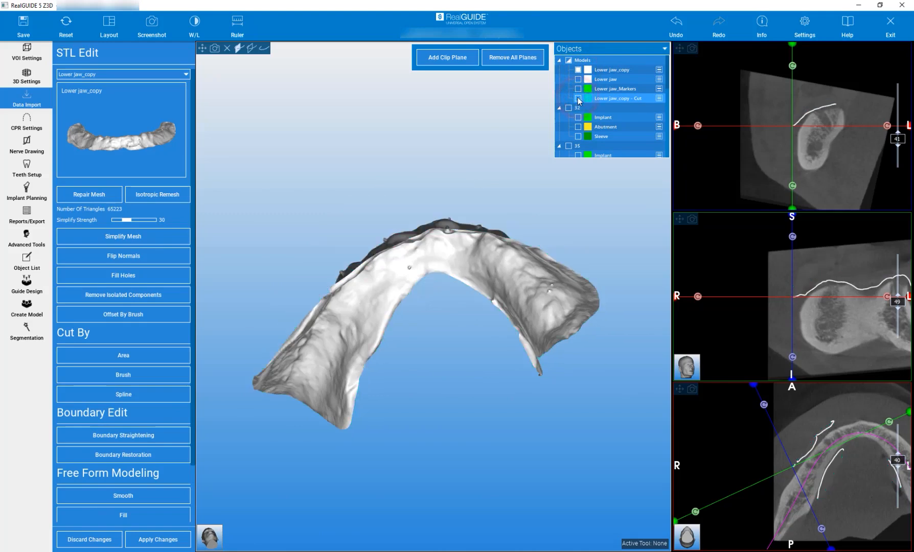
{"action": "left_click", "coordinate": [578, 98]}
{"action": "left_click", "coordinate": [578, 98]}
{"action": "left_click", "coordinate": [578, 99]}
{"action": "left_click", "coordinate": [578, 98]}
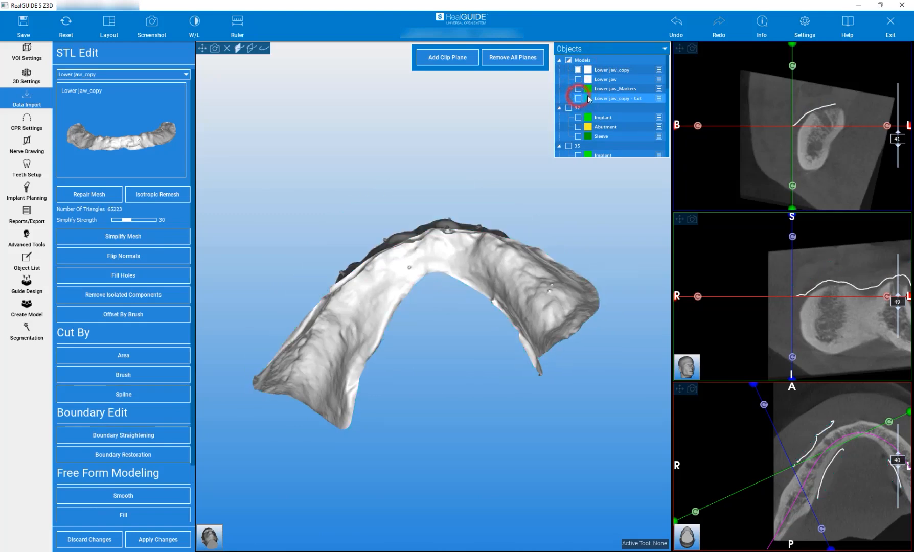
Select Lower jaw_copy and examine the remaining surface from above and below
{"action": "left_click", "coordinate": [618, 70]}
{"action": "left_click_drag", "start_coordinate": [369, 150], "coordinate": [369, 441]}
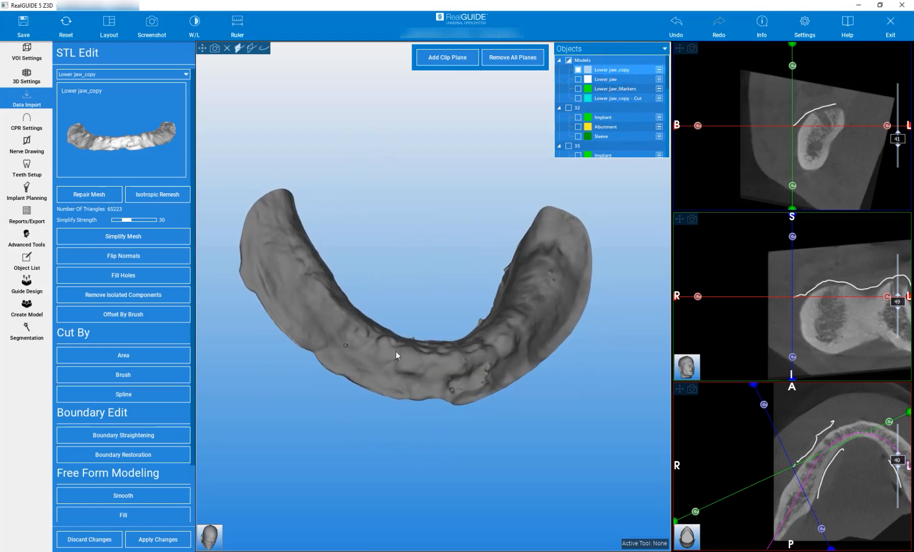
{"action": "left_click_drag", "start_coordinate": [442, 236], "coordinate": [422, 128]}
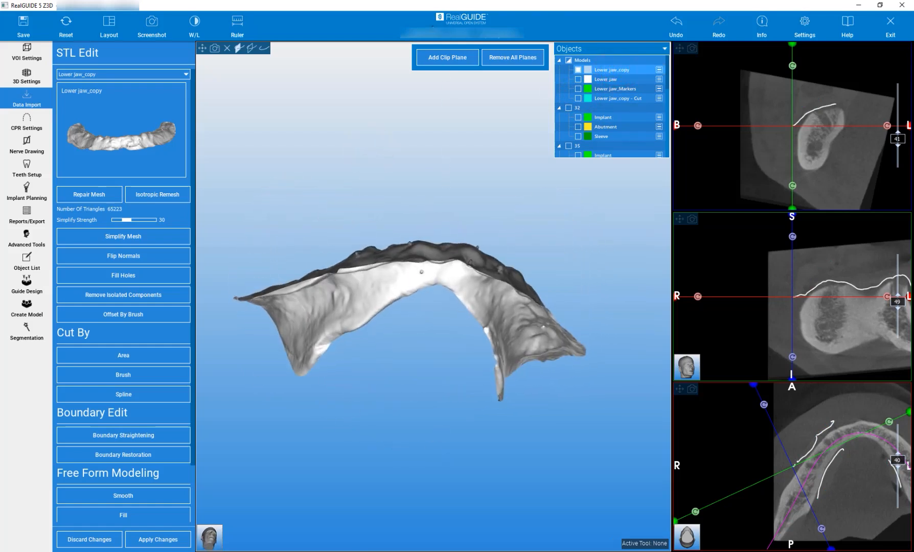
{"action": "left_click_drag", "start_coordinate": [447, 211], "coordinate": [448, 416]}
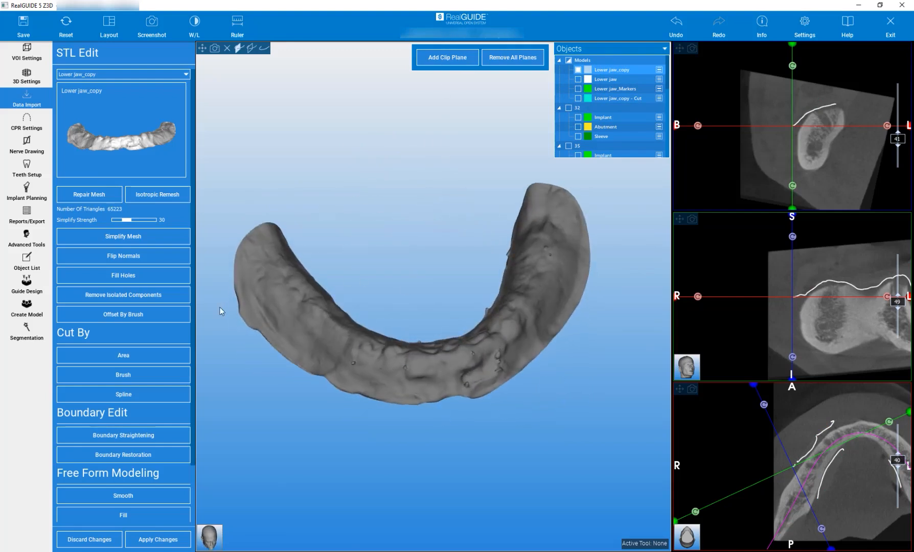
Flip the normals of Lower jaw_copy and check the upward-facing surface
{"action": "left_click", "coordinate": [120, 260]}
{"action": "left_click_drag", "start_coordinate": [461, 276], "coordinate": [550, 210]}
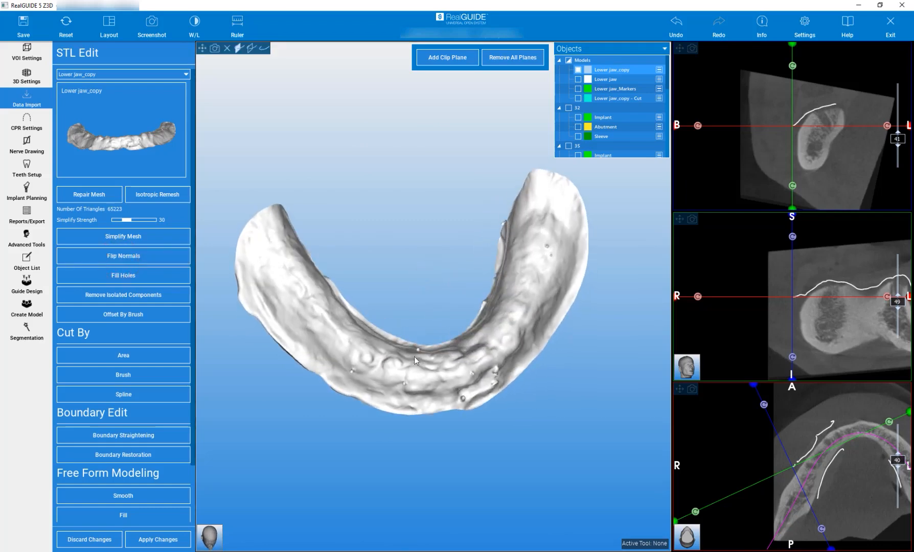
{"action": "left_click_drag", "start_coordinate": [547, 255], "coordinate": [413, 246]}
{"action": "left_click_drag", "start_coordinate": [438, 276], "coordinate": [446, 252]}
{"action": "scroll", "coordinate": [445, 255], "scroll_direction": "up", "scroll_amount": 3}
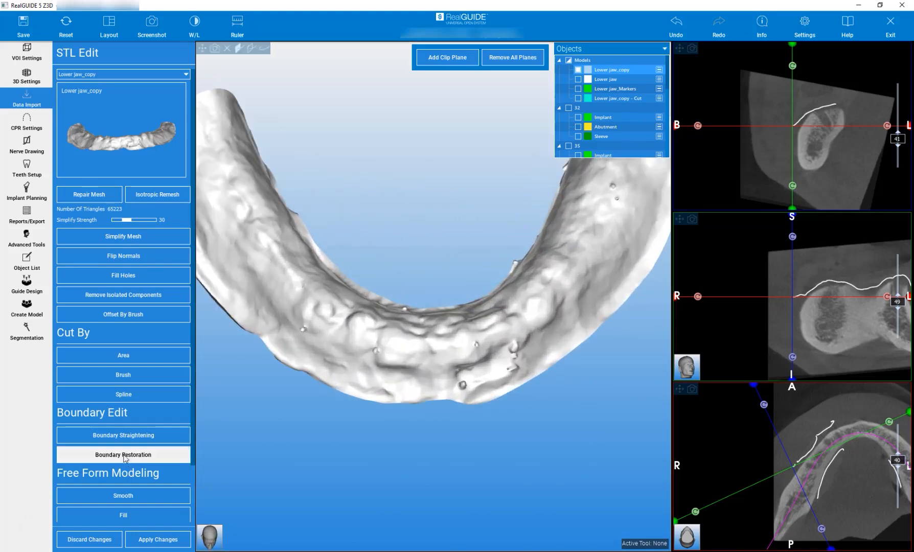
Straighten the boundary of Lower jaw_copy with smooth strength 11 and smooth distance 1,00 mm
{"action": "left_click", "coordinate": [122, 435]}
{"action": "left_click_drag", "start_coordinate": [432, 468], "coordinate": [401, 466]}
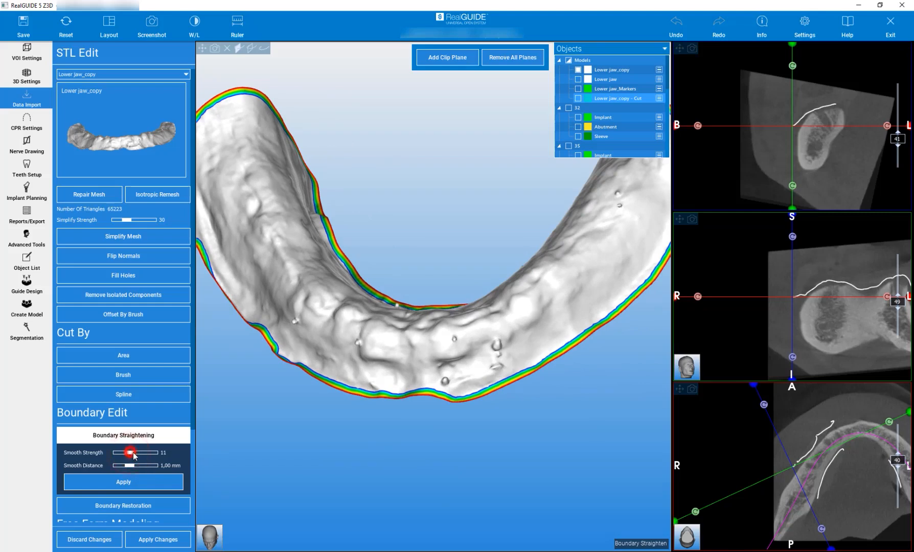
{"action": "left_click", "coordinate": [118, 485]}
{"action": "left_click_drag", "start_coordinate": [287, 451], "coordinate": [214, 416]}
Smooth the small bumps on the anterior ridge of Lower jaw_copy with a 4,2 mm Smooth brush
{"action": "left_click", "coordinate": [134, 495]}
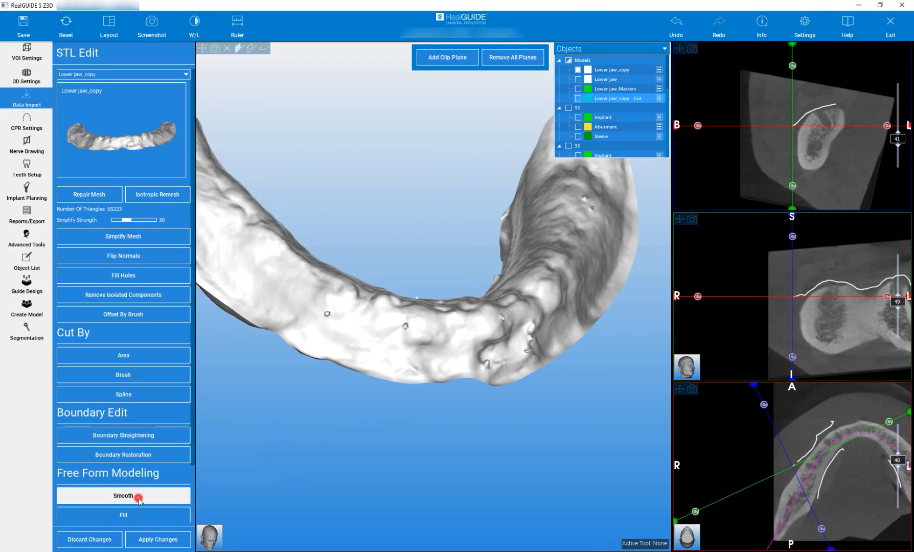
{"action": "scroll", "coordinate": [330, 316], "scroll_direction": "up", "scroll_amount": 4}
{"action": "left_click", "coordinate": [338, 315]}
{"action": "left_click", "coordinate": [506, 344]}
{"action": "mouse_move", "coordinate": [480, 212]}
{"action": "left_mouse_down"}
{"action": "mouse_move", "coordinate": [459, 361]}
{"action": "mouse_move", "coordinate": [473, 417]}
{"action": "left_mouse_up"}
{"action": "left_click", "coordinate": [546, 209]}
{"action": "scroll", "coordinate": [440, 270], "scroll_direction": "down", "scroll_amount": 5}
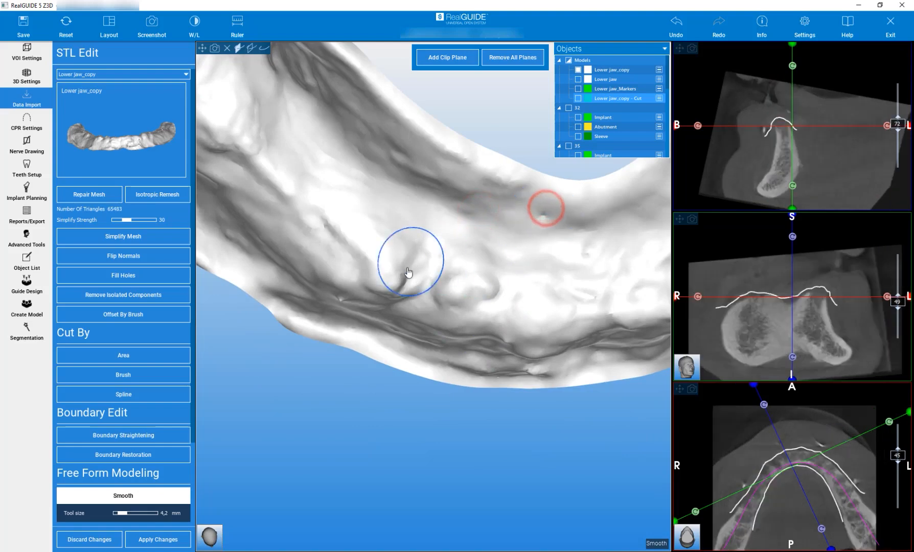
Smooth the cluster of bumps on the patient's front left side of the ridge
{"action": "left_click_drag", "start_coordinate": [569, 323], "coordinate": [559, 279]}
{"action": "scroll", "coordinate": [558, 276], "scroll_direction": "up", "scroll_amount": 4}
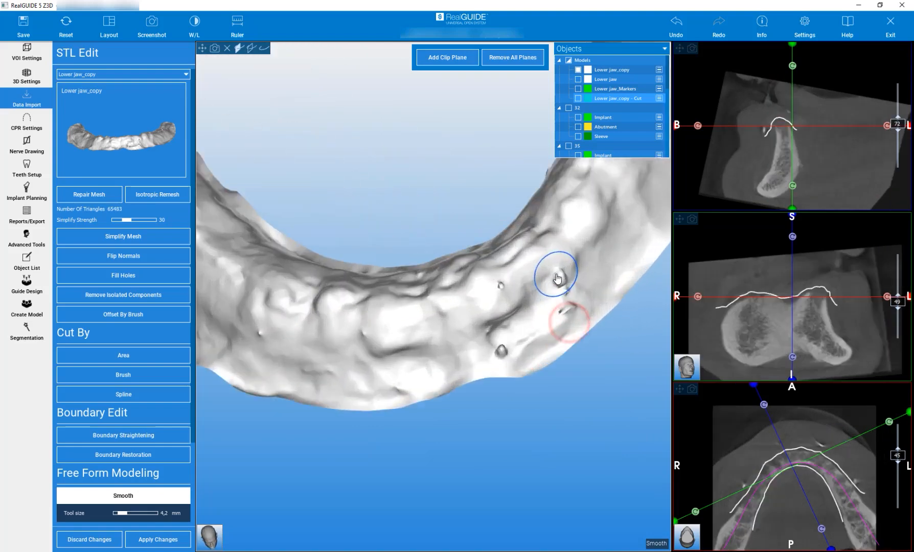
{"action": "left_click", "coordinate": [465, 285]}
{"action": "left_click", "coordinate": [470, 371]}
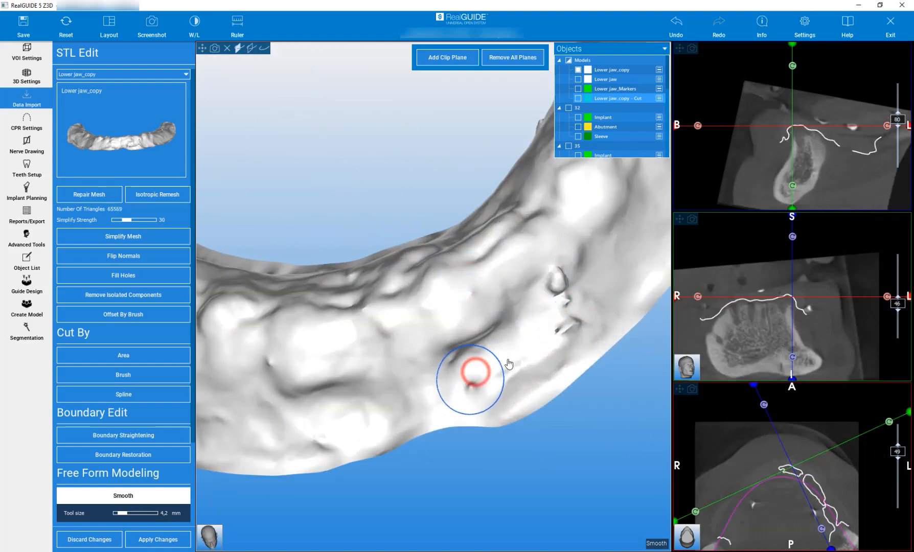
{"action": "left_click", "coordinate": [569, 318]}
{"action": "left_click", "coordinate": [566, 281]}
Smooth the bumps on the patient's left posterior ridge
{"action": "left_click_drag", "start_coordinate": [506, 323], "coordinate": [322, 313]}
{"action": "mouse_move", "coordinate": [283, 279]}
{"action": "left_mouse_down"}
{"action": "mouse_move", "coordinate": [478, 387]}
{"action": "mouse_move", "coordinate": [408, 383]}
{"action": "mouse_move", "coordinate": [361, 279]}
{"action": "mouse_move", "coordinate": [323, 249]}
{"action": "mouse_move", "coordinate": [439, 121]}
{"action": "mouse_move", "coordinate": [493, 141]}
{"action": "mouse_move", "coordinate": [485, 135]}
{"action": "left_mouse_up"}
{"action": "scroll", "coordinate": [519, 236], "scroll_direction": "down", "scroll_amount": 3}
{"action": "left_click", "coordinate": [505, 190]}
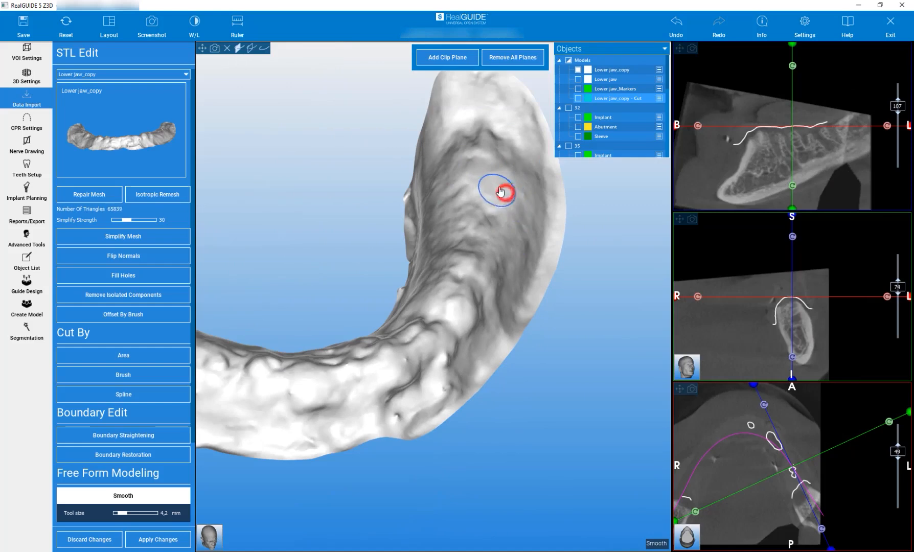
Smooth the leftover bump on the front left ridge and apply the mesh changes
{"action": "scroll", "coordinate": [545, 335], "scroll_direction": "down", "scroll_amount": 1}
{"action": "scroll", "coordinate": [546, 335], "scroll_direction": "down", "scroll_amount": 3}
{"action": "left_click_drag", "start_coordinate": [501, 399], "coordinate": [437, 372]}
{"action": "scroll", "coordinate": [433, 369], "scroll_direction": "up", "scroll_amount": 5}
{"action": "left_click", "coordinate": [420, 363]}
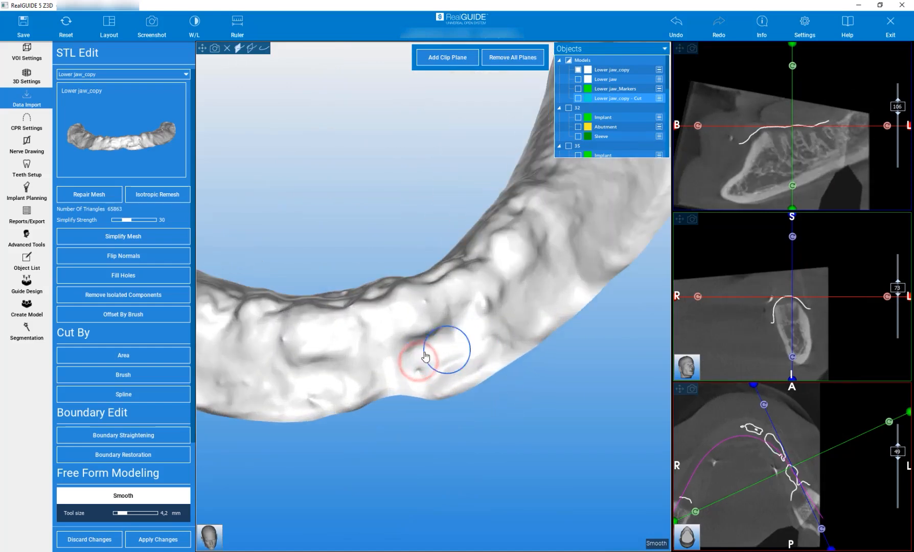
{"action": "scroll", "coordinate": [550, 390], "scroll_direction": "down", "scroll_amount": 3}
{"action": "scroll", "coordinate": [553, 388], "scroll_direction": "down", "scroll_amount": 1}
{"action": "left_click_drag", "start_coordinate": [430, 295], "coordinate": [367, 364]}
{"action": "scroll", "coordinate": [156, 417], "scroll_direction": "down", "scroll_amount": 3}
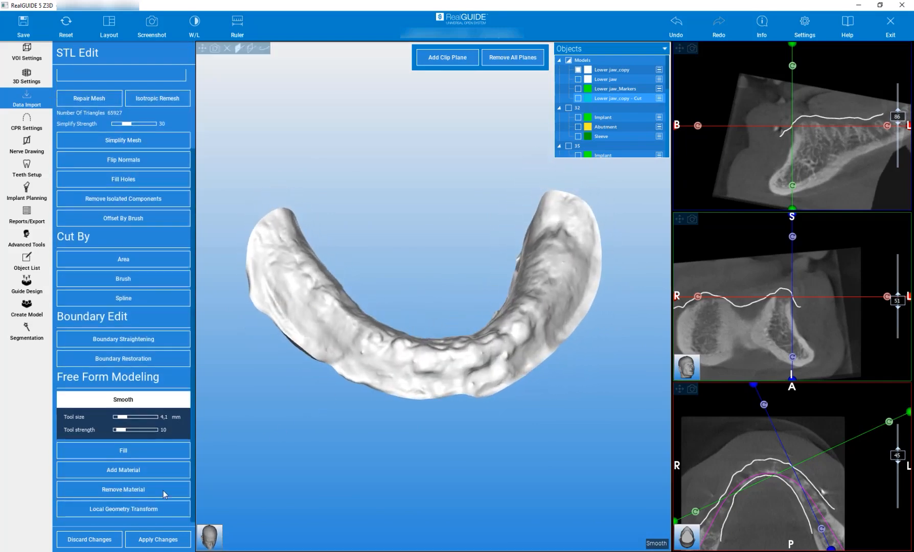
{"action": "left_click", "coordinate": [153, 543]}
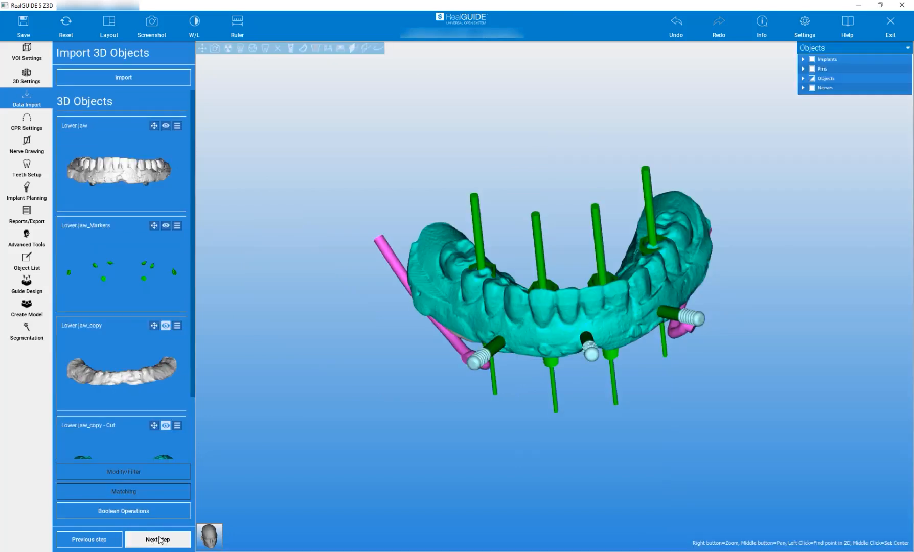
Hide Lower jaw_copy - Cut, keep Lower jaw_copy shown, and display the DICOM bone volume with it
{"action": "mouse_move", "coordinate": [302, 303]}
{"action": "left_mouse_down"}
{"action": "mouse_move", "coordinate": [367, 300]}
{"action": "mouse_move", "coordinate": [314, 303]}
{"action": "left_mouse_up"}
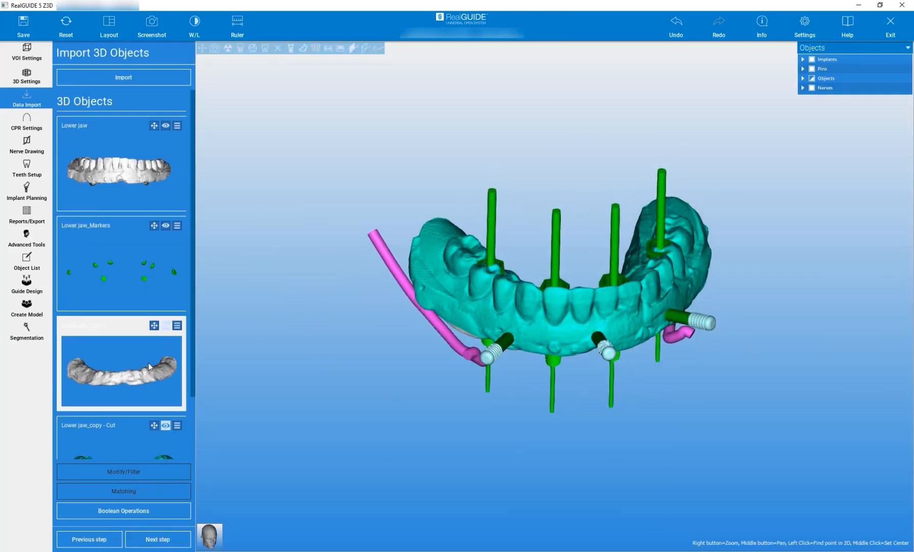
{"action": "scroll", "coordinate": [148, 366], "scroll_direction": "down", "scroll_amount": 2}
{"action": "left_click", "coordinate": [166, 351]}
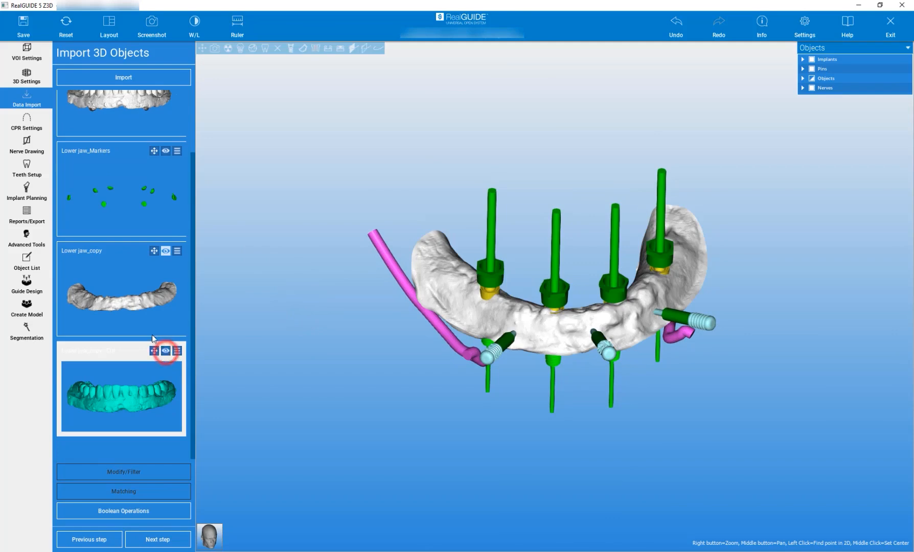
{"action": "left_click", "coordinate": [164, 251]}
{"action": "left_click", "coordinate": [165, 251]}
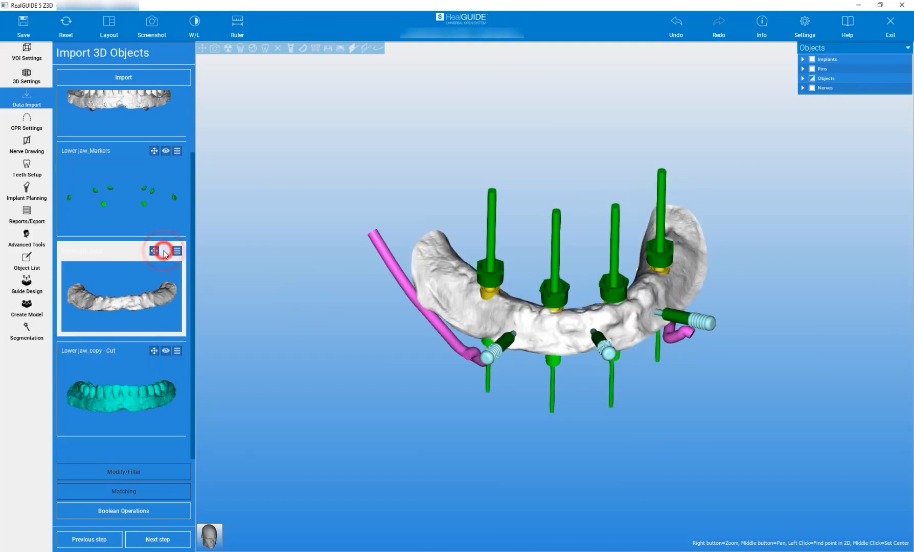
{"action": "left_click", "coordinate": [278, 48]}
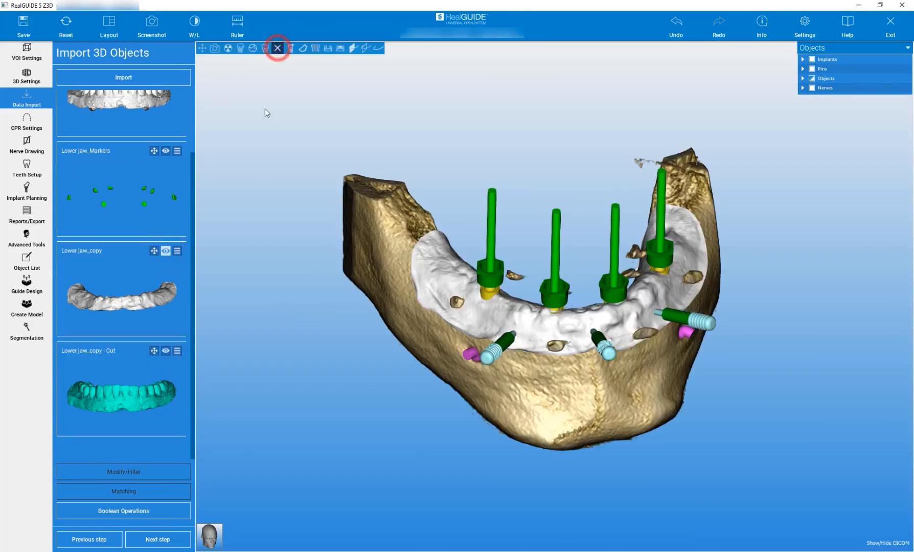
Change the color of Lower jaw_copy to the beige tone #aaaa7f
{"action": "left_click", "coordinate": [177, 251]}
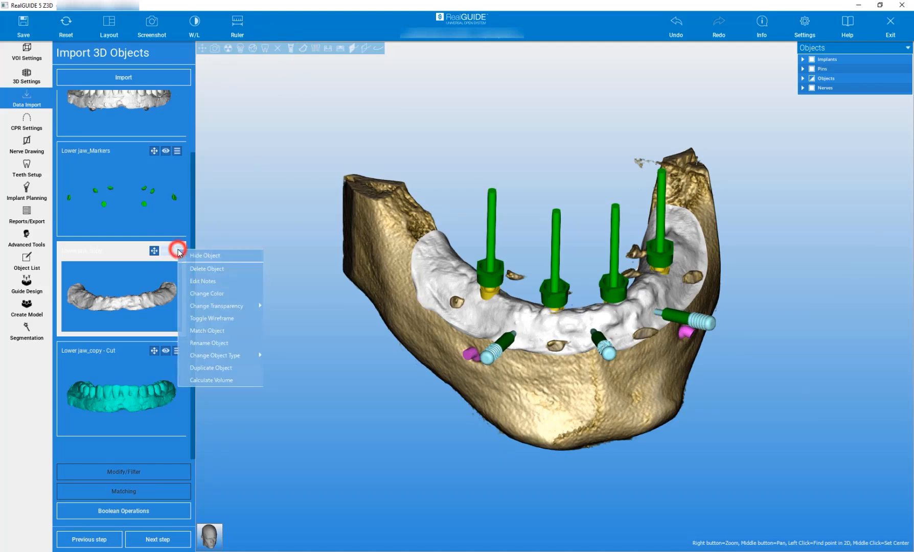
{"action": "left_click", "coordinate": [203, 293]}
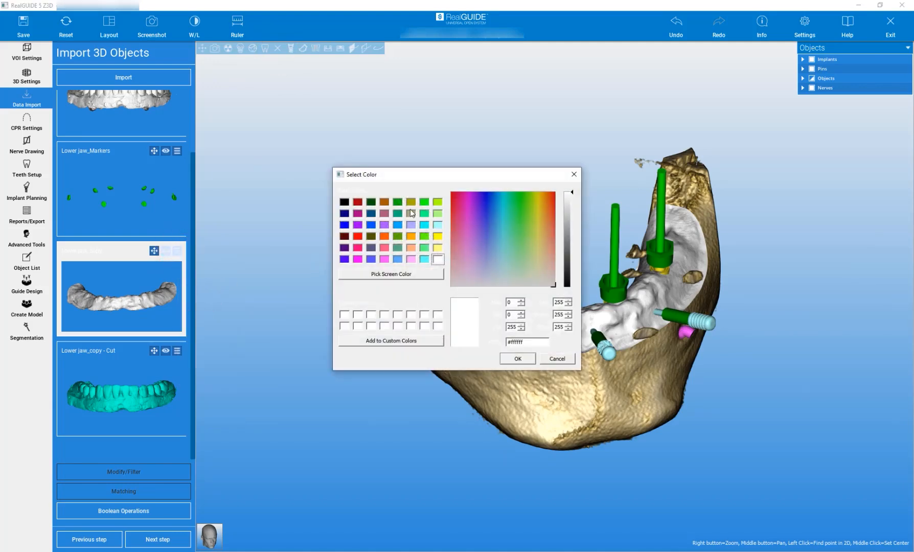
{"action": "left_click", "coordinate": [411, 214]}
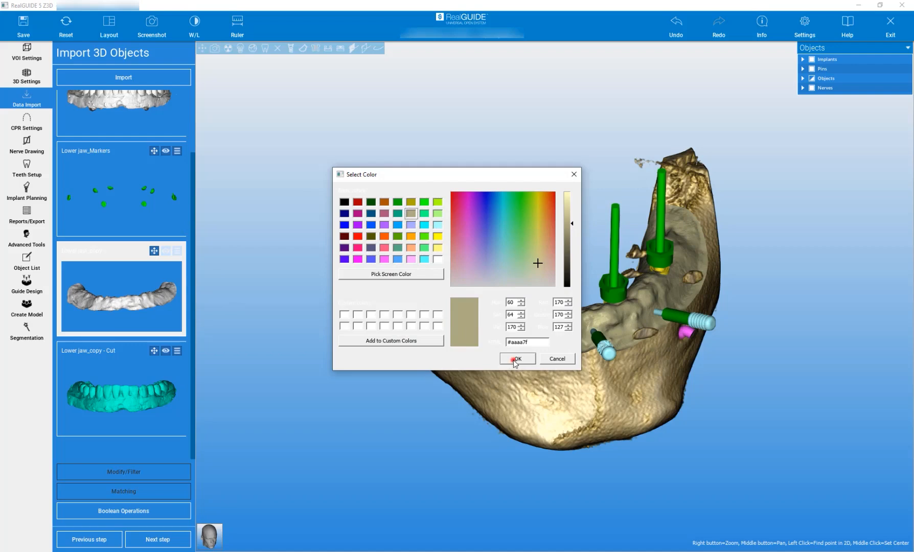
{"action": "left_click", "coordinate": [514, 360]}
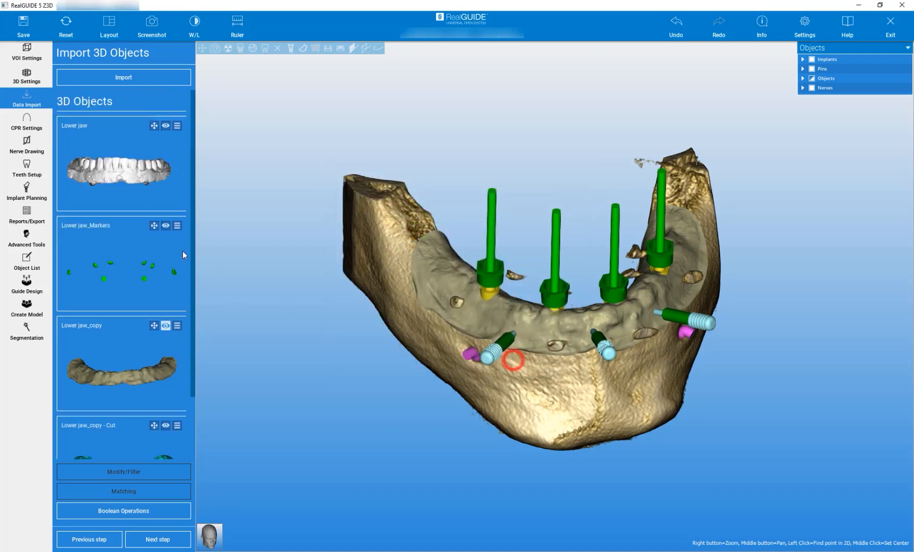
Rename the Lower jaw_copy object to "anatomy scan"
{"action": "left_click", "coordinate": [177, 327]}
{"action": "left_click", "coordinate": [225, 417]}
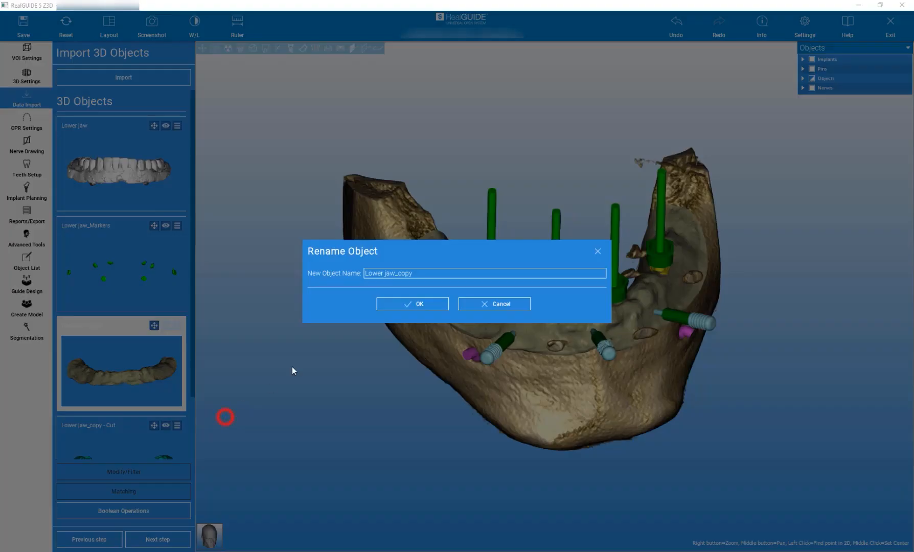
{"action": "type", "text": "anatomy scan"}
{"action": "left_click", "coordinate": [414, 304]}
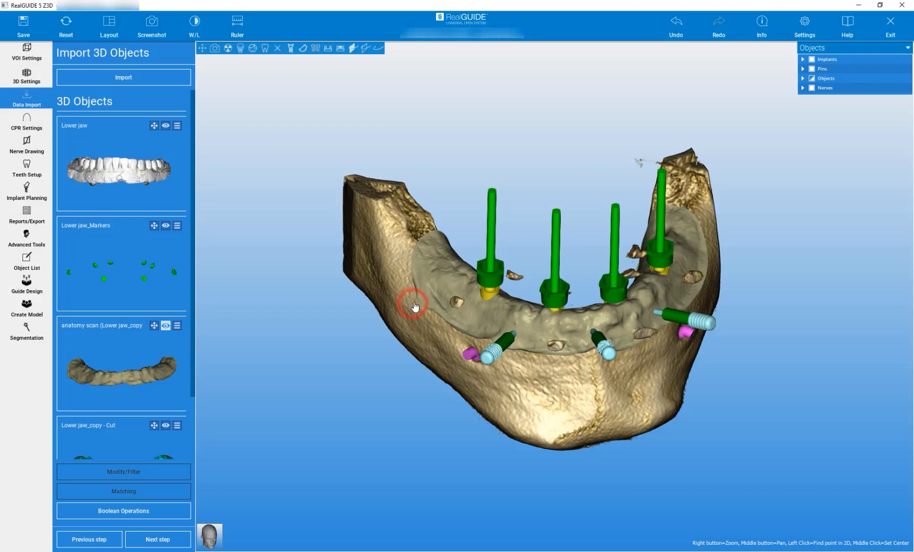
Start the guide design and decline using the prosthesis as the surgical guide body
{"action": "mouse_move", "coordinate": [354, 362]}
{"action": "left_mouse_down"}
{"action": "mouse_move", "coordinate": [264, 313]}
{"action": "mouse_move", "coordinate": [419, 353]}
{"action": "mouse_move", "coordinate": [397, 321]}
{"action": "mouse_move", "coordinate": [342, 415]}
{"action": "left_mouse_up"}
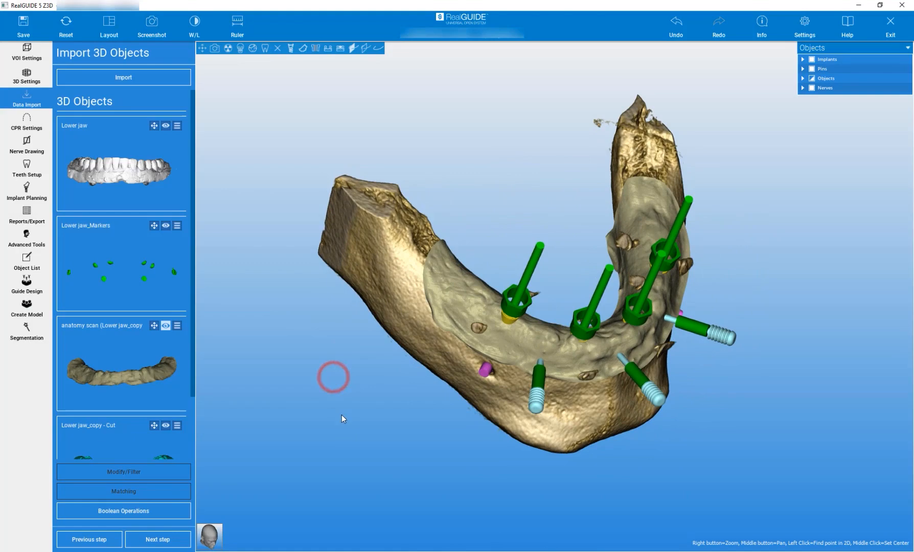
{"action": "left_click", "coordinate": [27, 287]}
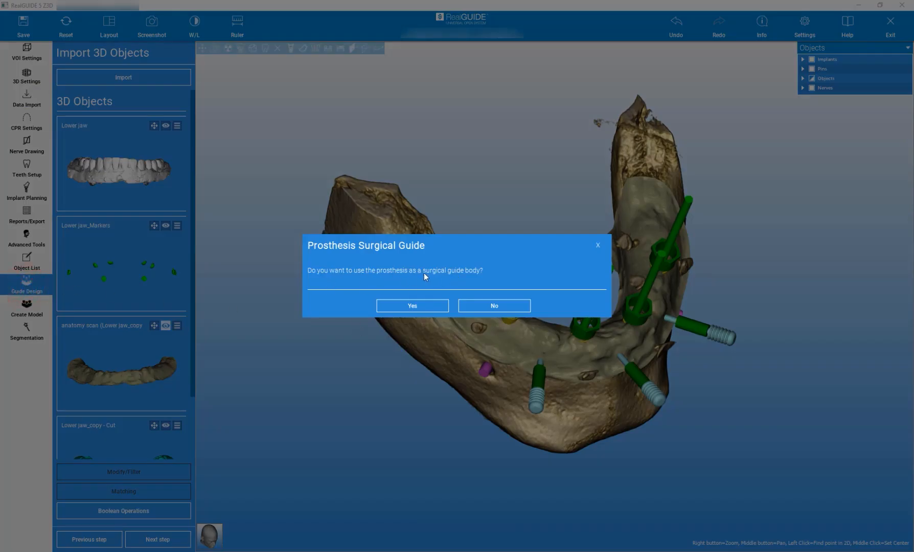
{"action": "left_click", "coordinate": [500, 307]}
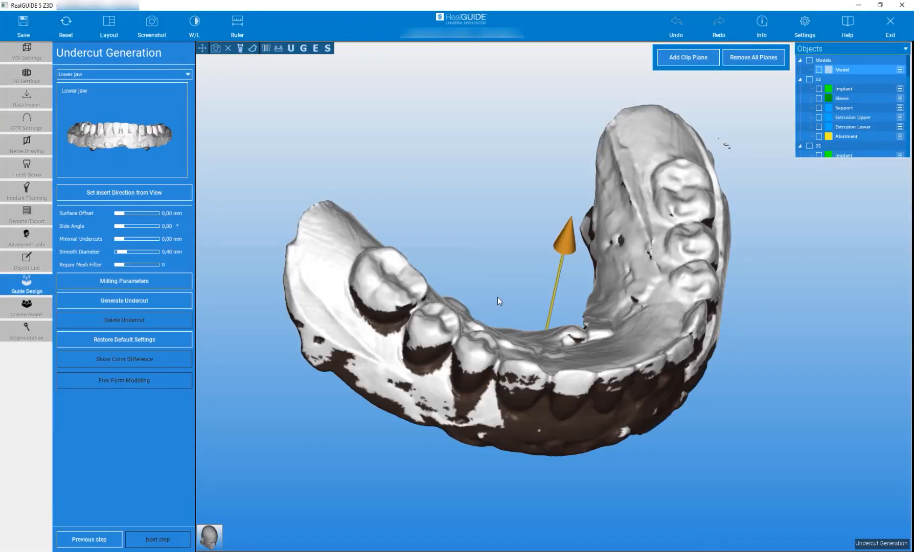
Choose anatomy scan (Lower jaw_copy) for undercut generation and set its insert direction from a view onto the ridge
{"action": "left_click", "coordinate": [87, 75]}
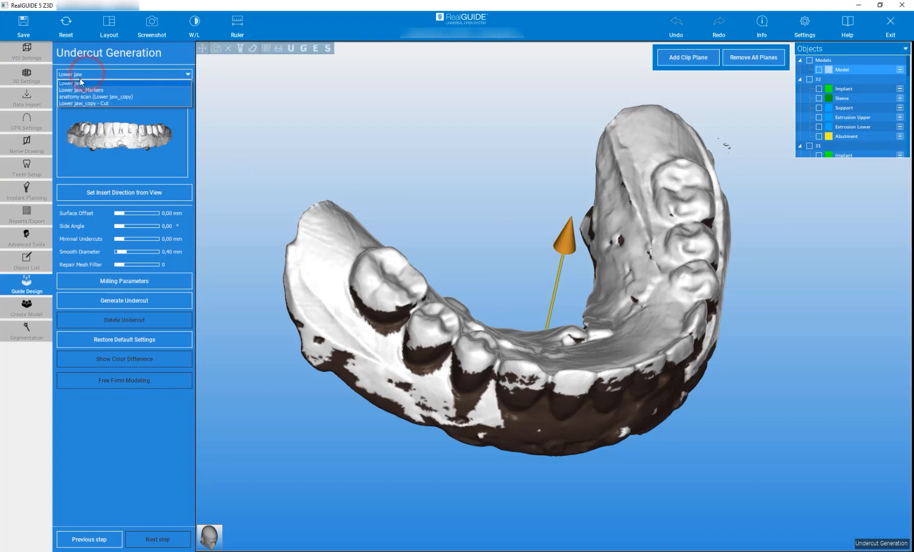
{"action": "left_click", "coordinate": [102, 97]}
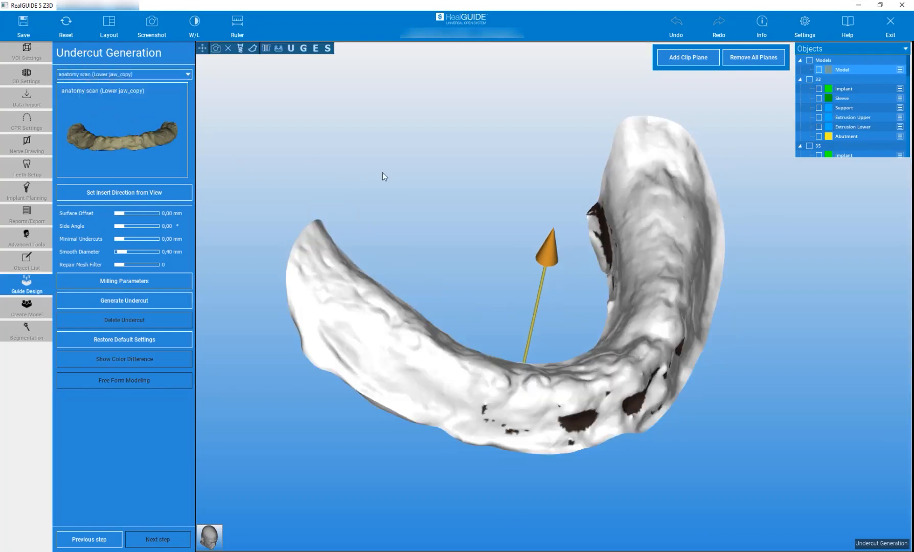
{"action": "mouse_move", "coordinate": [442, 200]}
{"action": "left_mouse_down"}
{"action": "mouse_move", "coordinate": [266, 165]}
{"action": "mouse_move", "coordinate": [328, 306]}
{"action": "mouse_move", "coordinate": [381, 289]}
{"action": "mouse_move", "coordinate": [450, 311]}
{"action": "mouse_move", "coordinate": [371, 322]}
{"action": "mouse_move", "coordinate": [340, 305]}
{"action": "mouse_move", "coordinate": [357, 320]}
{"action": "mouse_move", "coordinate": [340, 315]}
{"action": "left_mouse_up"}
{"action": "left_click", "coordinate": [113, 192]}
{"action": "left_click_drag", "start_coordinate": [317, 449], "coordinate": [223, 363]}
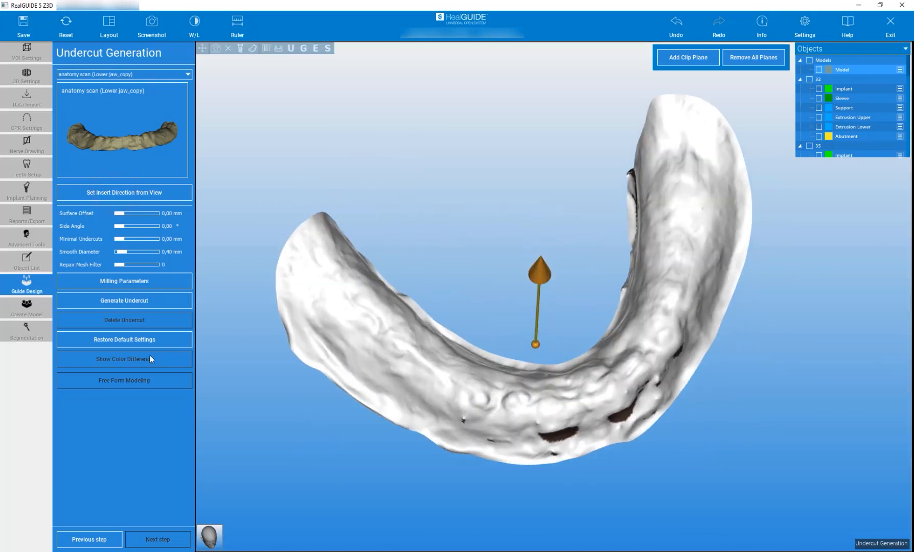
Generate the undercut of the anatomy scan with the default settings and proceed to guide generation
{"action": "left_click", "coordinate": [121, 301]}
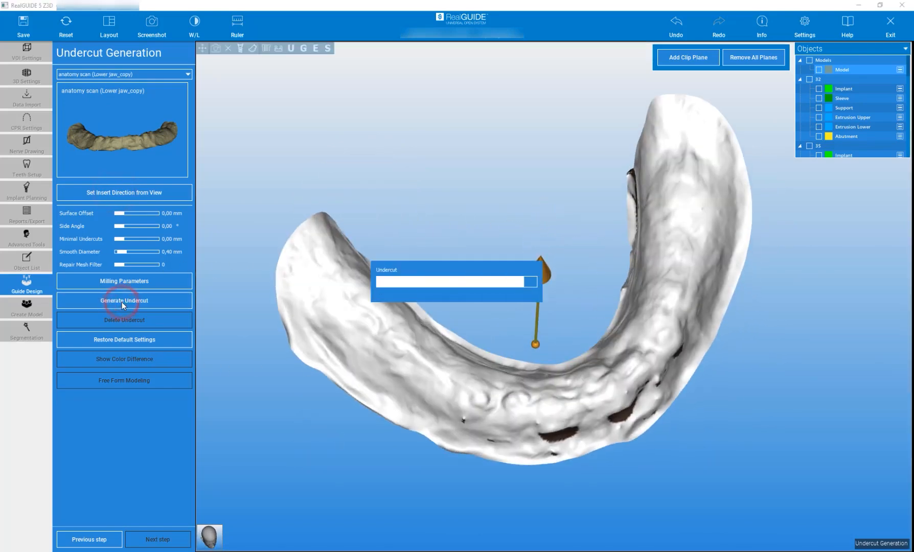
{"action": "left_click_drag", "start_coordinate": [276, 463], "coordinate": [241, 457]}
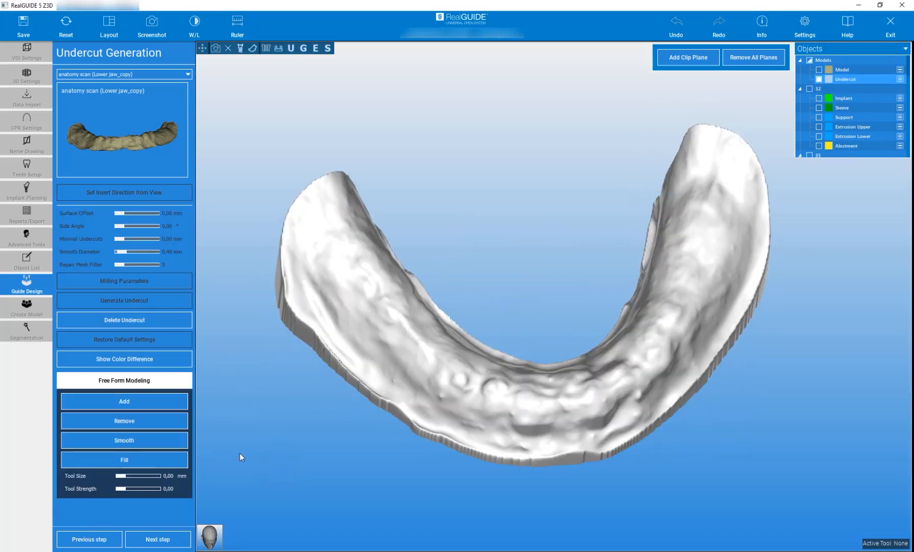
{"action": "left_click", "coordinate": [158, 541]}
Place the first guide outline points at the patient's right posterior end and show the implant and pin sleeves
{"action": "left_click_drag", "start_coordinate": [441, 201], "coordinate": [331, 182]}
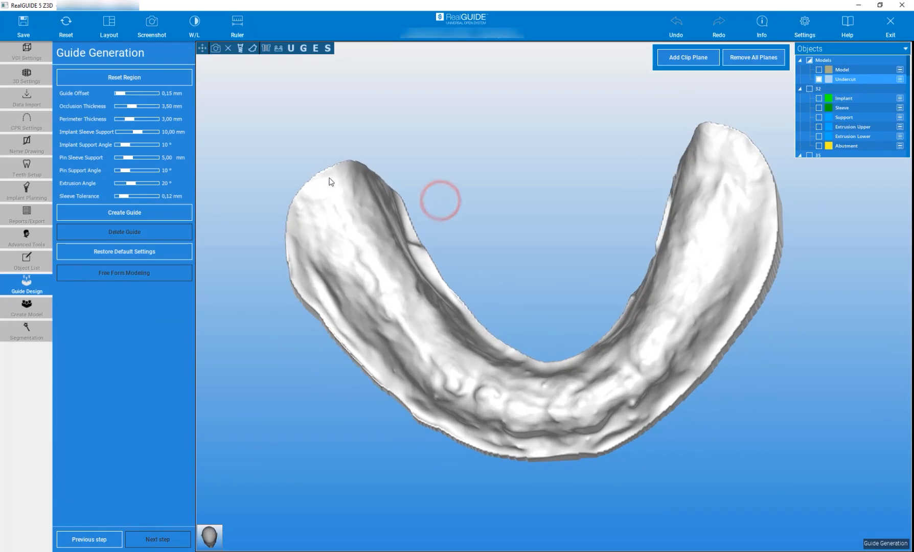
{"action": "left_click", "coordinate": [293, 212]}
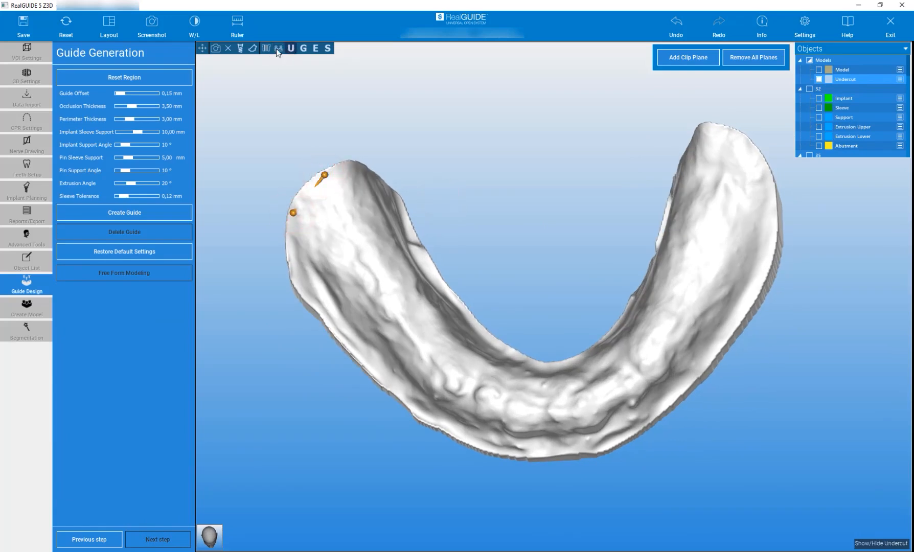
{"action": "left_click", "coordinate": [267, 48]}
{"action": "left_click_drag", "start_coordinate": [282, 348], "coordinate": [304, 247]}
Continue the guide outline forward along the right buccal edge of the undercut model
{"action": "left_click", "coordinate": [281, 284]}
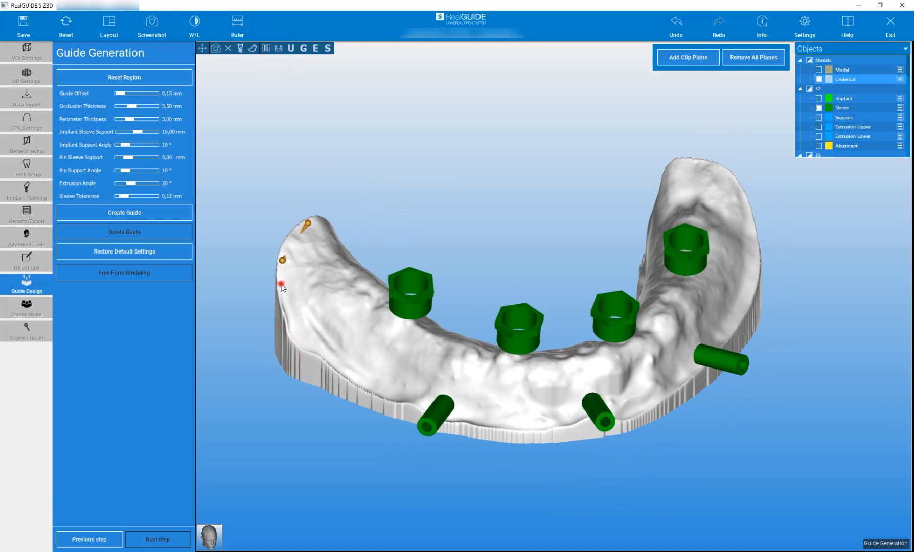
{"action": "left_click", "coordinate": [298, 342]}
{"action": "left_click", "coordinate": [341, 371]}
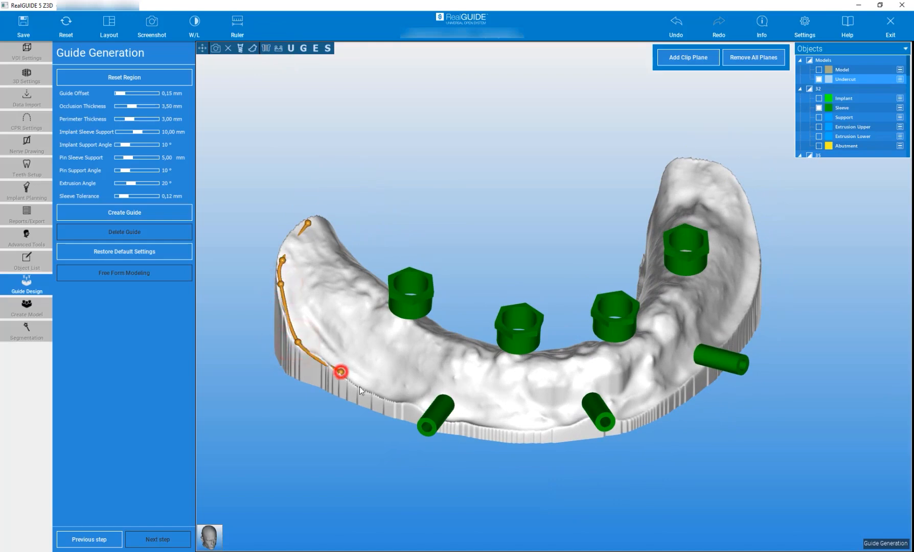
{"action": "left_click", "coordinate": [399, 402]}
{"action": "left_click_drag", "start_coordinate": [399, 466], "coordinate": [465, 380]}
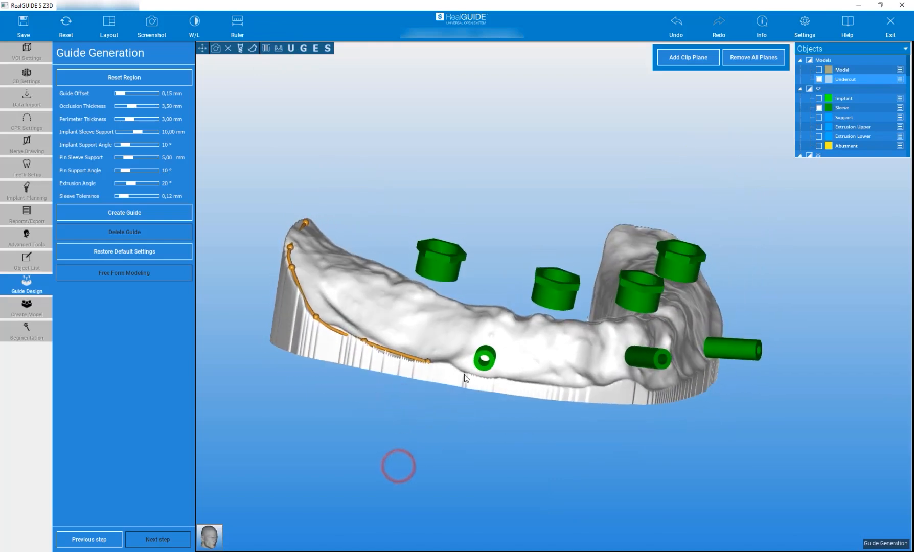
Carry the guide outline along the front edge of the model, past the right and middle pin sleeves
{"action": "left_click", "coordinate": [522, 378]}
{"action": "left_click", "coordinate": [580, 382]}
{"action": "left_click", "coordinate": [624, 375]}
{"action": "left_click_drag", "start_coordinate": [720, 437], "coordinate": [529, 386]}
{"action": "left_click", "coordinate": [563, 391]}
{"action": "left_click", "coordinate": [619, 375]}
Continue the guide outline past the left pin sleeve and along the left buccal edge to the patient's left posterior end
{"action": "left_click_drag", "start_coordinate": [716, 424], "coordinate": [603, 412]}
{"action": "left_click", "coordinate": [609, 391]}
{"action": "left_click", "coordinate": [672, 365]}
{"action": "left_click_drag", "start_coordinate": [635, 238], "coordinate": [770, 377]}
{"action": "left_click", "coordinate": [770, 378]}
{"action": "left_click", "coordinate": [795, 326]}
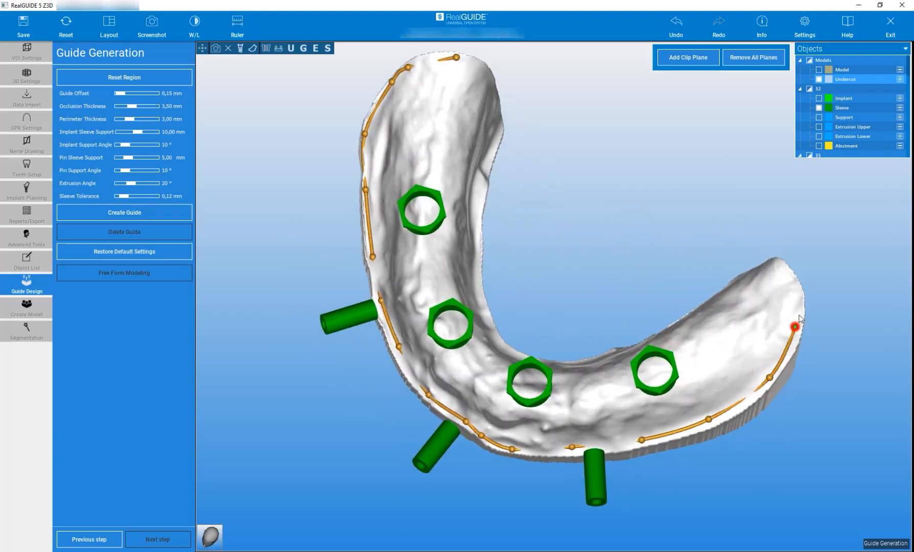
Carry the guide outline around the left posterior end and along the lingual edge to the patient's right side
{"action": "mouse_move", "coordinate": [741, 256]}
{"action": "left_mouse_down"}
{"action": "mouse_move", "coordinate": [693, 332]}
{"action": "mouse_move", "coordinate": [740, 260]}
{"action": "left_mouse_up"}
{"action": "left_click", "coordinate": [688, 254]}
{"action": "left_click", "coordinate": [630, 294]}
{"action": "left_click_drag", "start_coordinate": [574, 269], "coordinate": [613, 316]}
{"action": "left_click", "coordinate": [619, 325]}
{"action": "left_click", "coordinate": [564, 341]}
{"action": "left_click", "coordinate": [509, 324]}
{"action": "left_click", "coordinate": [487, 261]}
{"action": "left_click_drag", "start_coordinate": [534, 228], "coordinate": [495, 198]}
{"action": "left_click", "coordinate": [496, 195]}
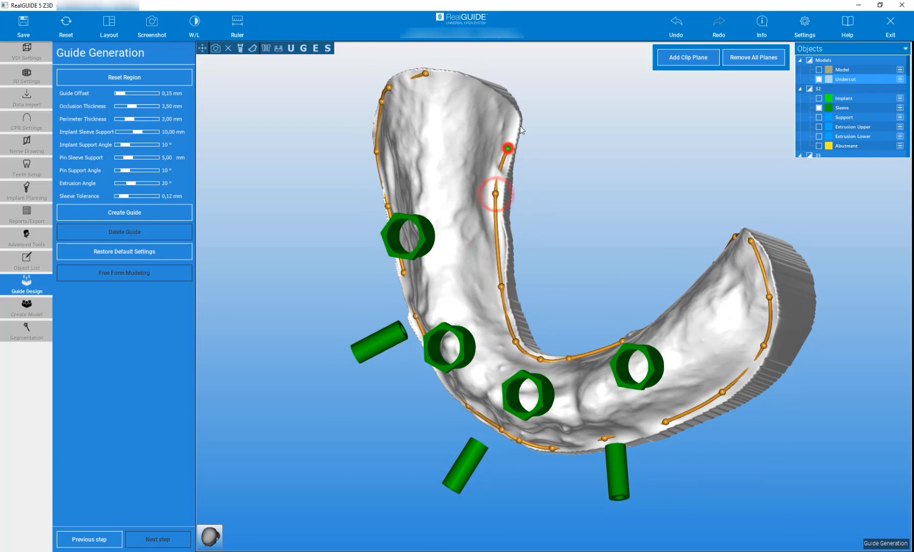
Close the guide outline at the patient's right posterior end and create the guide
{"action": "left_click", "coordinate": [478, 86]}
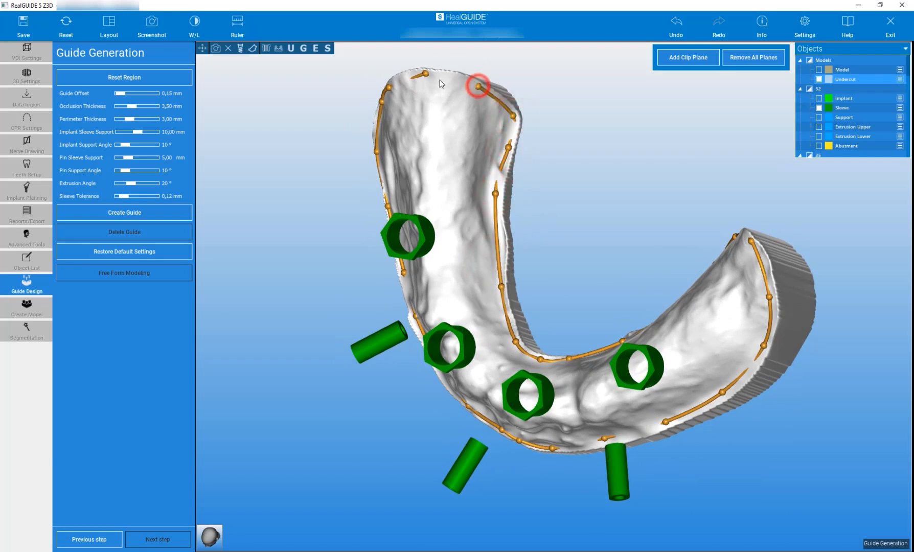
{"action": "left_click", "coordinate": [439, 77]}
{"action": "left_click_drag", "start_coordinate": [292, 409], "coordinate": [450, 357]}
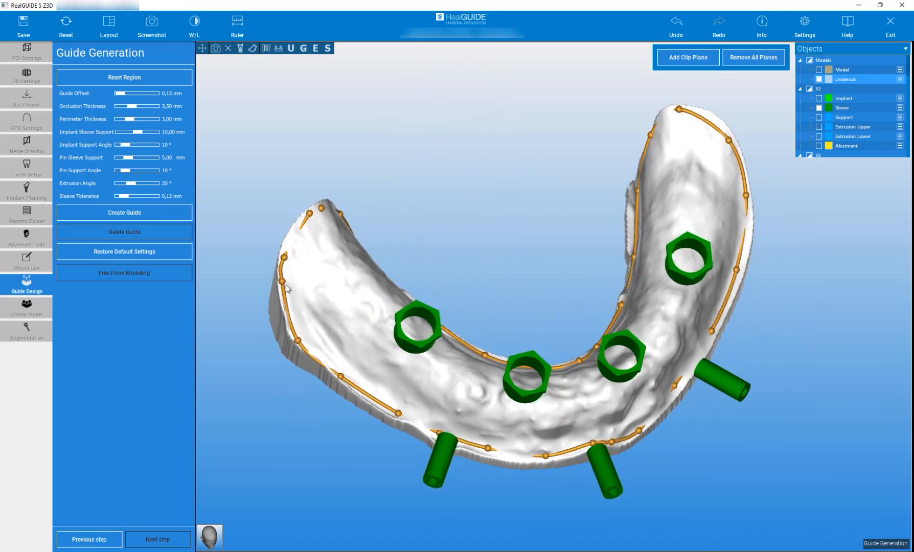
{"action": "left_click", "coordinate": [125, 213]}
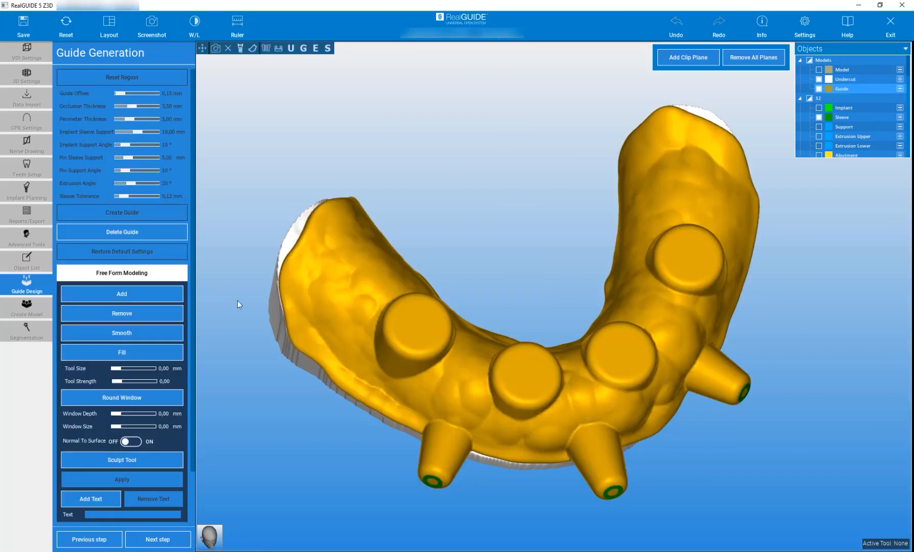
Even out the hollows on the guide's buccal and front surfaces around the sleeve supports with the Fill tool
{"action": "left_click_drag", "start_coordinate": [315, 450], "coordinate": [378, 371]}
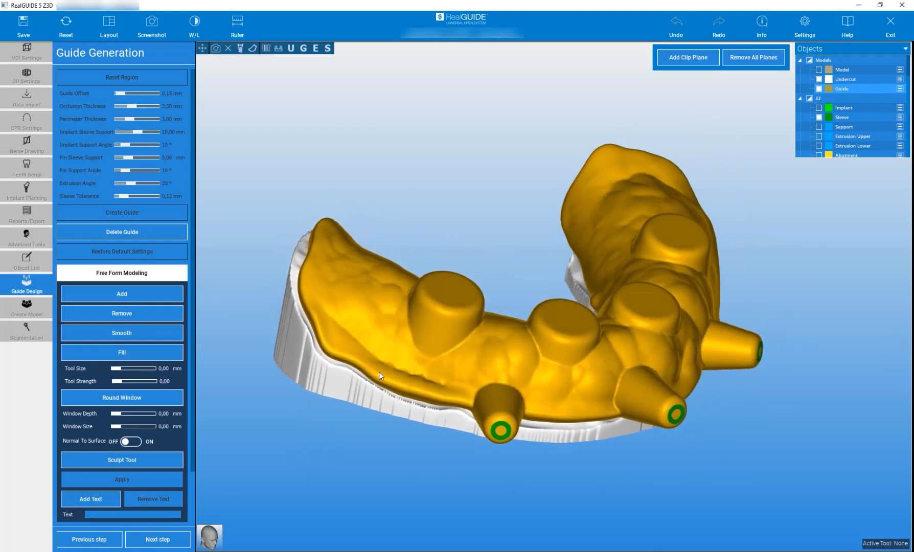
{"action": "left_click", "coordinate": [125, 353]}
{"action": "left_click", "coordinate": [336, 307]}
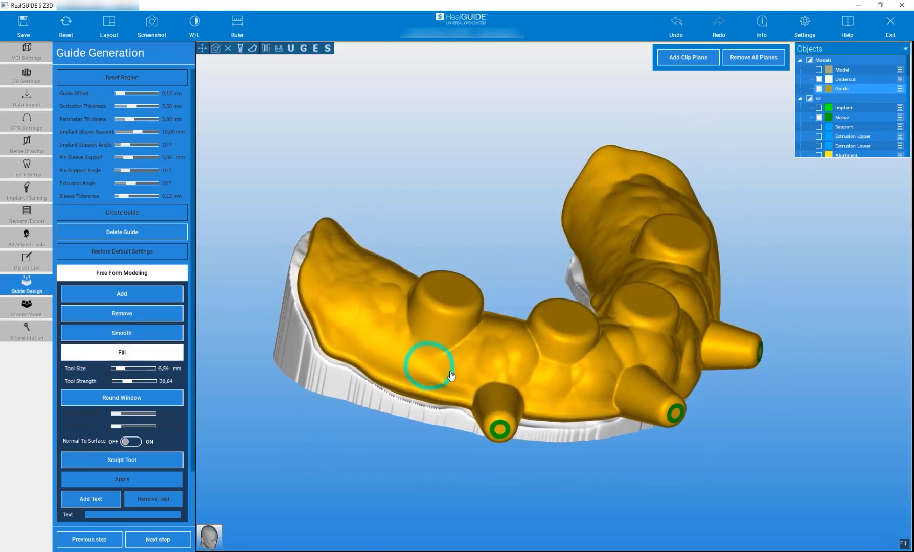
{"action": "left_click_drag", "start_coordinate": [386, 185], "coordinate": [333, 241]}
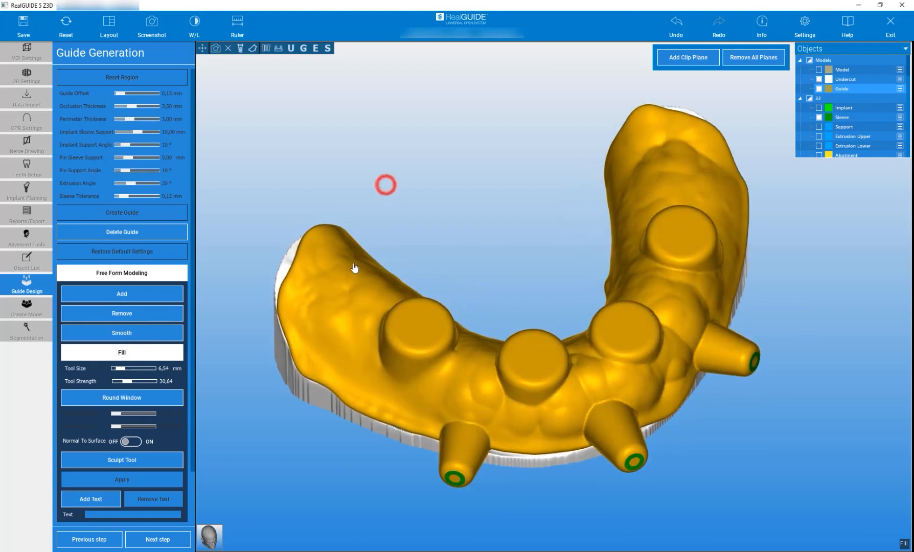
{"action": "left_click_drag", "start_coordinate": [471, 418], "coordinate": [491, 426]}
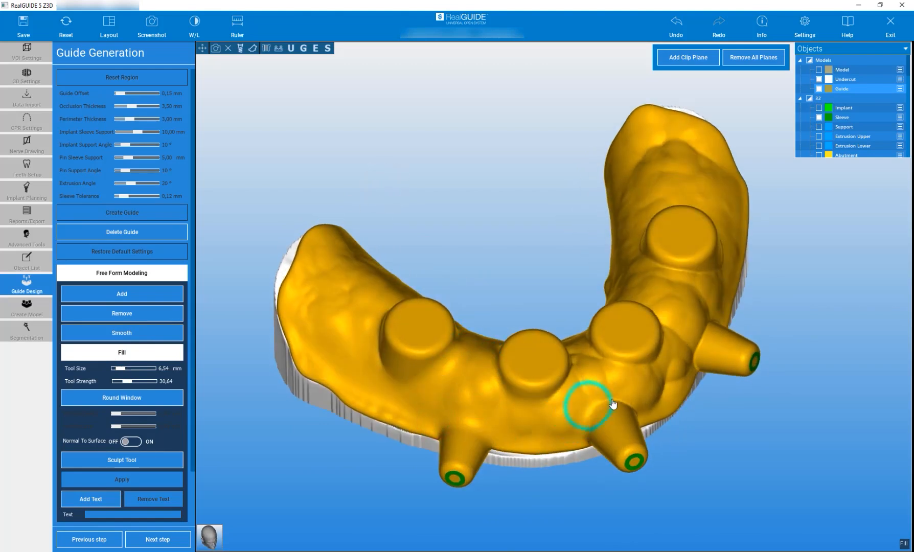
{"action": "left_click_drag", "start_coordinate": [822, 450], "coordinate": [805, 439]}
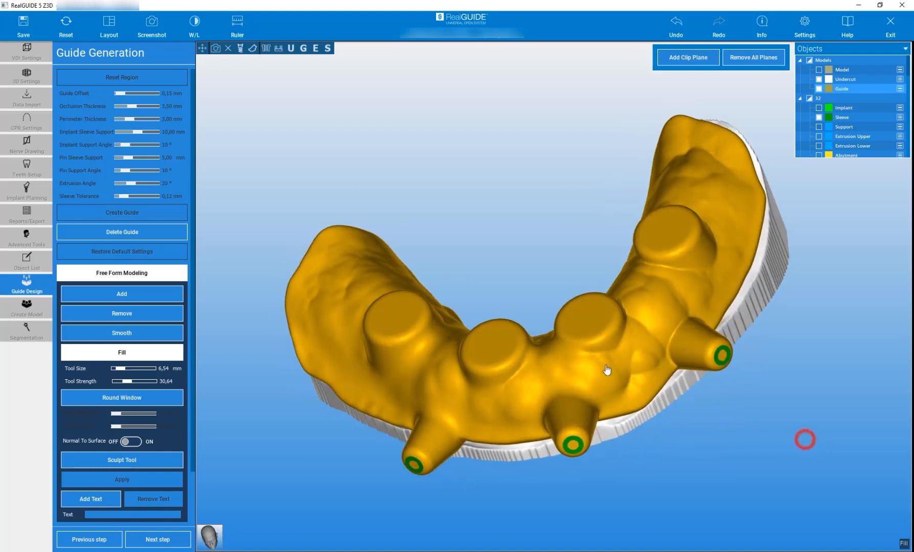
{"action": "left_click", "coordinate": [614, 384]}
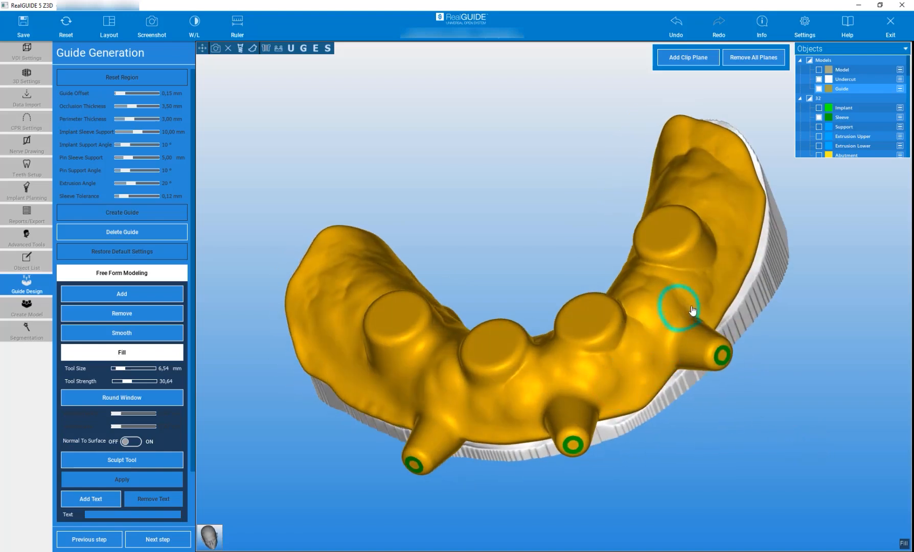
Fill the hollows on the guide's lingual surfaces and posterior ends on both sides of the arch
{"action": "mouse_move", "coordinate": [639, 288]}
{"action": "left_mouse_down"}
{"action": "mouse_move", "coordinate": [560, 268]}
{"action": "mouse_move", "coordinate": [700, 326]}
{"action": "mouse_move", "coordinate": [649, 166]}
{"action": "left_mouse_up"}
{"action": "left_click", "coordinate": [662, 177]}
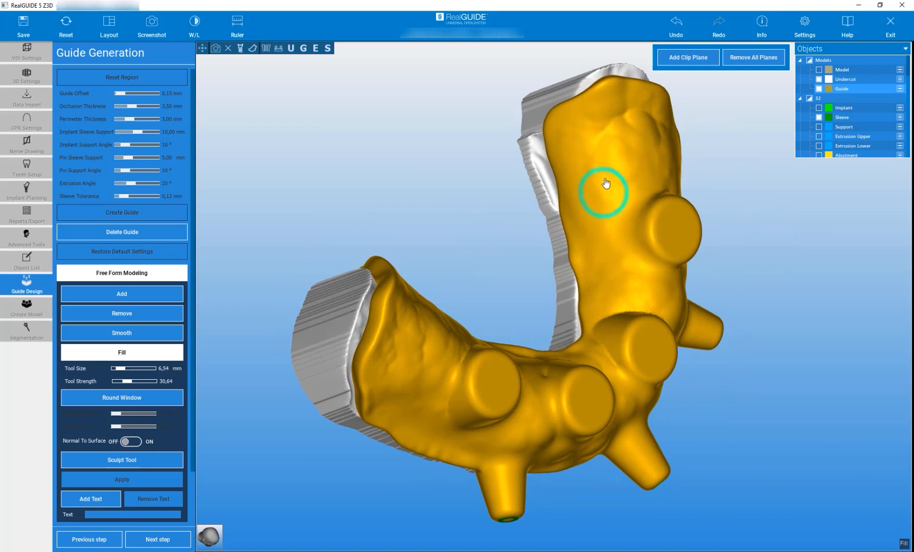
{"action": "left_click", "coordinate": [608, 155]}
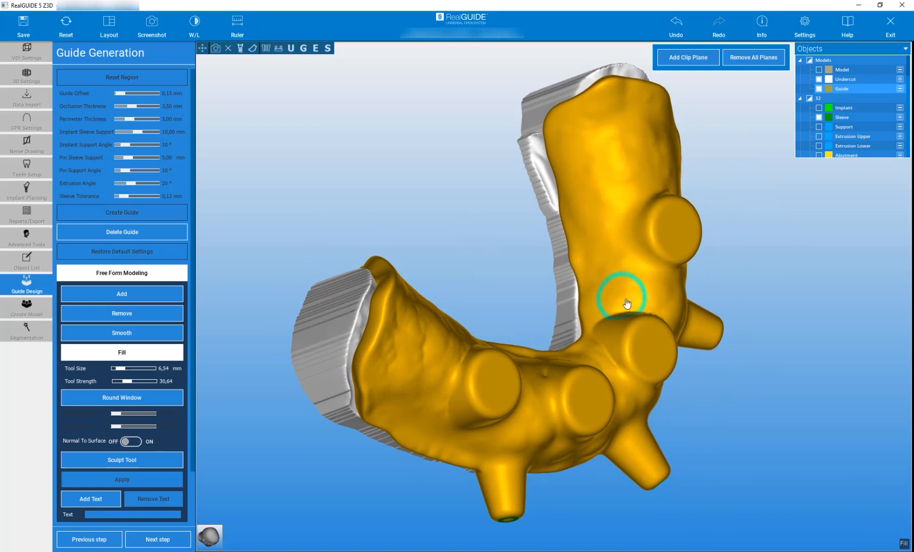
{"action": "mouse_move", "coordinate": [470, 258]}
{"action": "left_mouse_down"}
{"action": "mouse_move", "coordinate": [467, 320]}
{"action": "mouse_move", "coordinate": [618, 288]}
{"action": "left_mouse_up"}
{"action": "left_click", "coordinate": [653, 289]}
{"action": "mouse_move", "coordinate": [481, 288]}
{"action": "left_mouse_down"}
{"action": "mouse_move", "coordinate": [353, 337]}
{"action": "mouse_move", "coordinate": [360, 330]}
{"action": "left_mouse_up"}
{"action": "left_click_drag", "start_coordinate": [369, 319], "coordinate": [428, 341]}
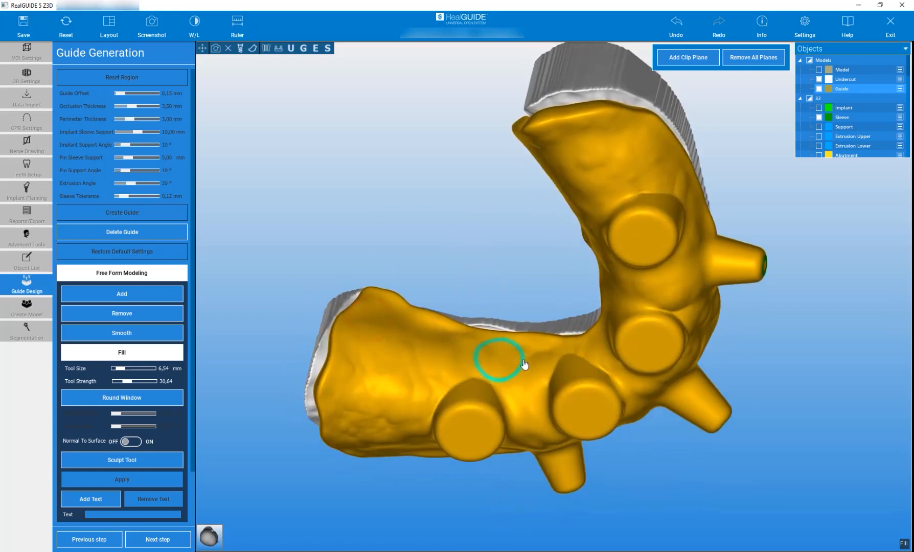
Thicken the guide's lingual flanks on both sides of the arch with the Add tool
{"action": "left_click", "coordinate": [125, 295]}
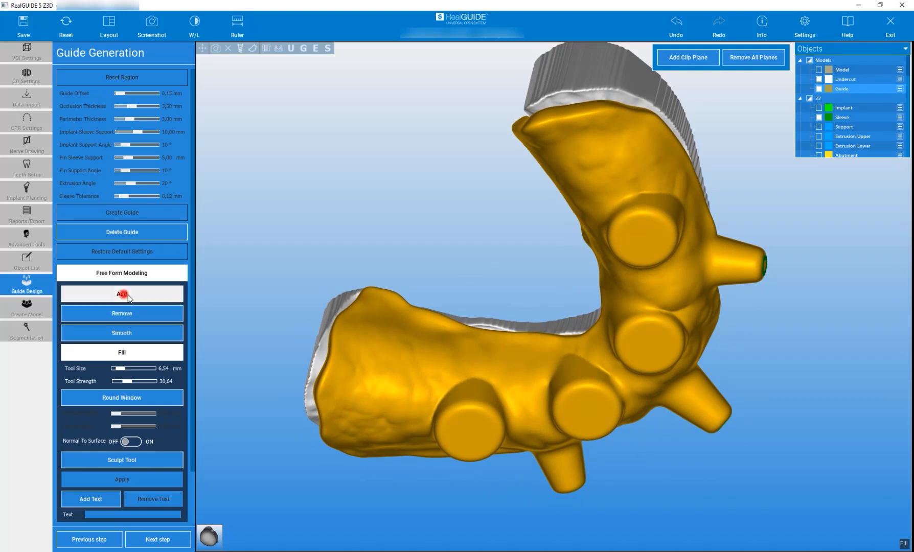
{"action": "left_click", "coordinate": [388, 323]}
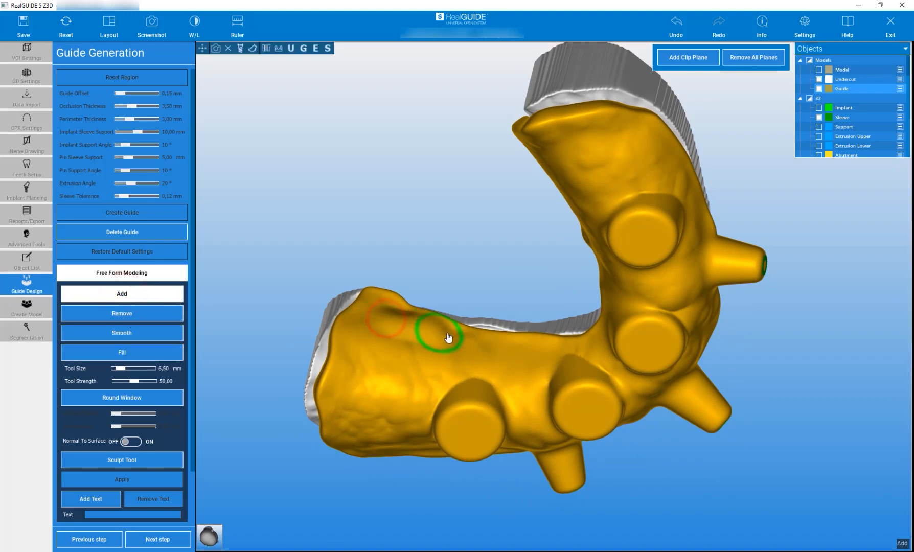
{"action": "left_click_drag", "start_coordinate": [438, 263], "coordinate": [607, 234]}
{"action": "mouse_move", "coordinate": [564, 345]}
{"action": "left_mouse_down"}
{"action": "mouse_move", "coordinate": [581, 342]}
{"action": "mouse_move", "coordinate": [603, 307]}
{"action": "mouse_move", "coordinate": [570, 158]}
{"action": "left_mouse_up"}
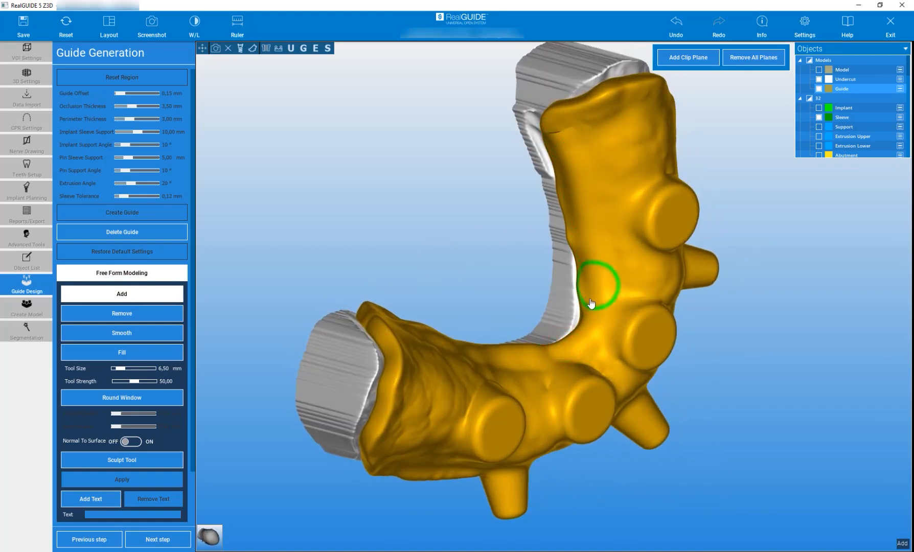
{"action": "left_click_drag", "start_coordinate": [430, 210], "coordinate": [352, 145]}
{"action": "mouse_move", "coordinate": [570, 117]}
{"action": "left_mouse_down"}
{"action": "mouse_move", "coordinate": [612, 280]}
{"action": "mouse_move", "coordinate": [593, 324]}
{"action": "left_mouse_up"}
{"action": "mouse_move", "coordinate": [459, 264]}
{"action": "left_mouse_down"}
{"action": "mouse_move", "coordinate": [432, 288]}
{"action": "mouse_move", "coordinate": [409, 340]}
{"action": "left_mouse_up"}
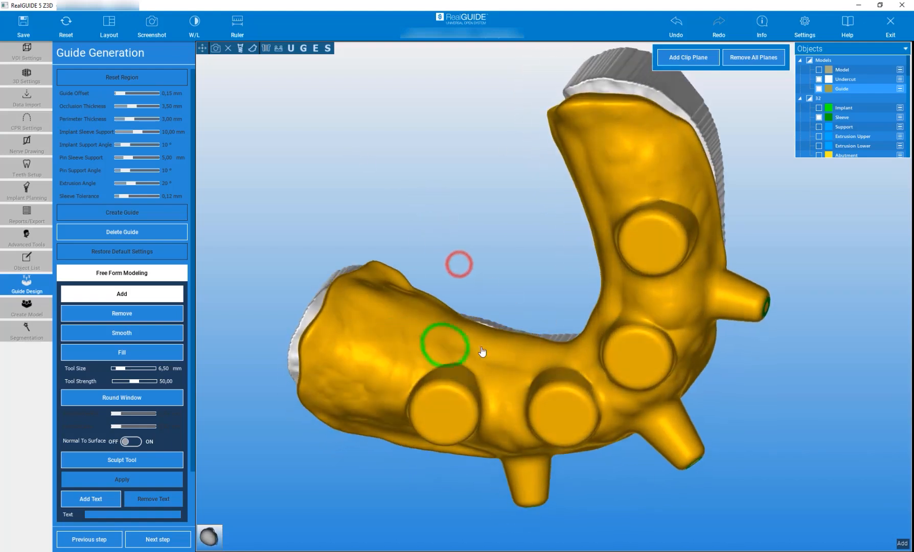
{"action": "mouse_move", "coordinate": [515, 351]}
{"action": "left_mouse_down"}
{"action": "mouse_move", "coordinate": [393, 284]}
{"action": "mouse_move", "coordinate": [363, 293]}
{"action": "left_mouse_up"}
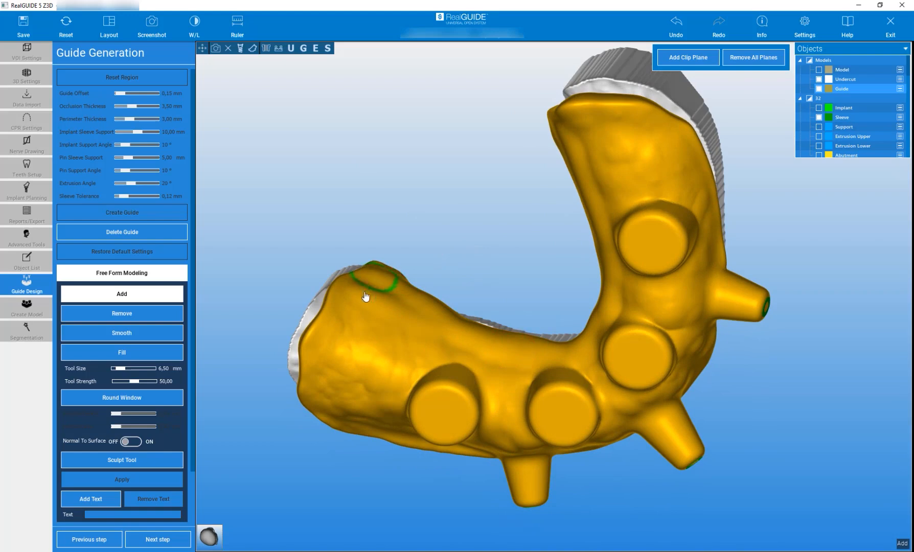
Hide the undercut model and smooth the guide's lower edges all around the arch with the Smooth tool
{"action": "mouse_move", "coordinate": [364, 179]}
{"action": "left_mouse_down"}
{"action": "mouse_move", "coordinate": [459, 244]}
{"action": "mouse_move", "coordinate": [680, 167]}
{"action": "left_mouse_up"}
{"action": "left_click_drag", "start_coordinate": [535, 144], "coordinate": [301, 98]}
{"action": "mouse_move", "coordinate": [535, 176]}
{"action": "left_mouse_down"}
{"action": "mouse_move", "coordinate": [522, 84]}
{"action": "mouse_move", "coordinate": [524, 104]}
{"action": "mouse_move", "coordinate": [436, 96]}
{"action": "mouse_move", "coordinate": [320, 41]}
{"action": "left_mouse_up"}
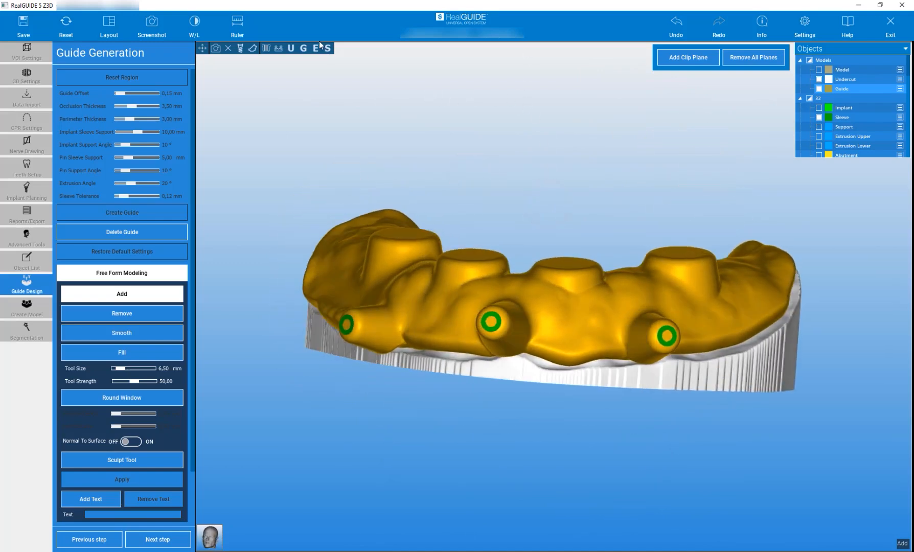
{"action": "left_click", "coordinate": [292, 49]}
{"action": "left_click_drag", "start_coordinate": [496, 231], "coordinate": [546, 123]}
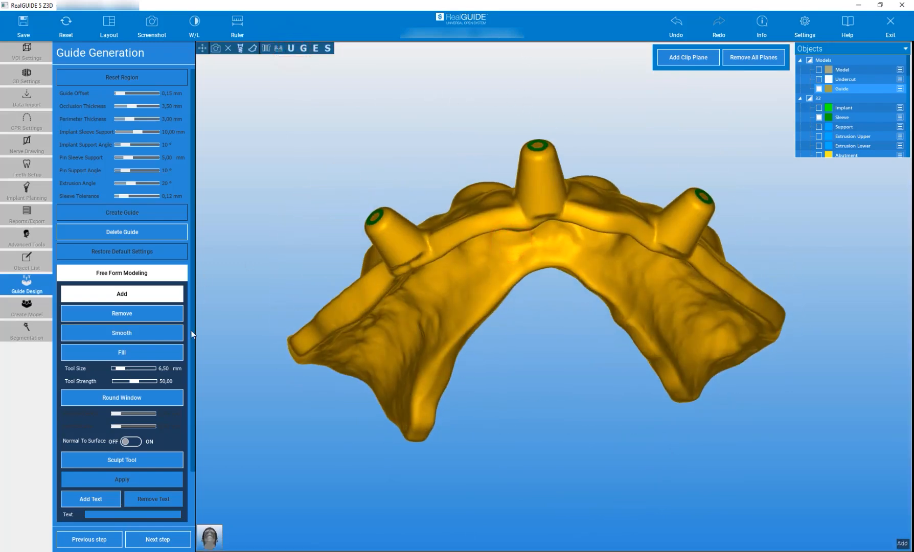
{"action": "left_click", "coordinate": [126, 335]}
{"action": "mouse_move", "coordinate": [287, 300]}
{"action": "left_mouse_down"}
{"action": "mouse_move", "coordinate": [326, 254]}
{"action": "mouse_move", "coordinate": [411, 244]}
{"action": "mouse_move", "coordinate": [500, 186]}
{"action": "left_mouse_up"}
{"action": "mouse_move", "coordinate": [566, 170]}
{"action": "left_mouse_down"}
{"action": "mouse_move", "coordinate": [665, 200]}
{"action": "mouse_move", "coordinate": [710, 241]}
{"action": "left_mouse_up"}
{"action": "mouse_move", "coordinate": [791, 256]}
{"action": "left_mouse_down"}
{"action": "mouse_move", "coordinate": [814, 260]}
{"action": "mouse_move", "coordinate": [706, 241]}
{"action": "mouse_move", "coordinate": [700, 255]}
{"action": "left_mouse_up"}
{"action": "mouse_move", "coordinate": [698, 267]}
{"action": "left_mouse_down"}
{"action": "mouse_move", "coordinate": [738, 300]}
{"action": "mouse_move", "coordinate": [770, 372]}
{"action": "left_mouse_up"}
{"action": "mouse_move", "coordinate": [776, 270]}
{"action": "left_mouse_down"}
{"action": "mouse_move", "coordinate": [738, 372]}
{"action": "mouse_move", "coordinate": [706, 404]}
{"action": "left_mouse_up"}
{"action": "left_click_drag", "start_coordinate": [546, 166], "coordinate": [588, 274]}
{"action": "mouse_move", "coordinate": [607, 173]}
{"action": "left_mouse_down"}
{"action": "mouse_move", "coordinate": [430, 282]}
{"action": "mouse_move", "coordinate": [548, 171]}
{"action": "mouse_move", "coordinate": [572, 254]}
{"action": "mouse_move", "coordinate": [265, 292]}
{"action": "left_mouse_up"}
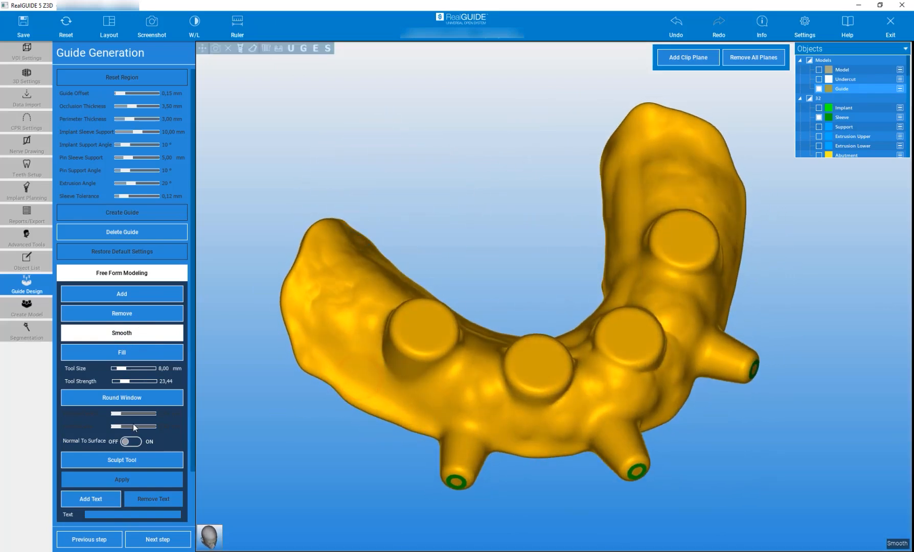
Place the text 56789 on the guide's right buccal flank with Engrave switched on
{"action": "scroll", "coordinate": [184, 409], "scroll_direction": "down", "scroll_amount": 2}
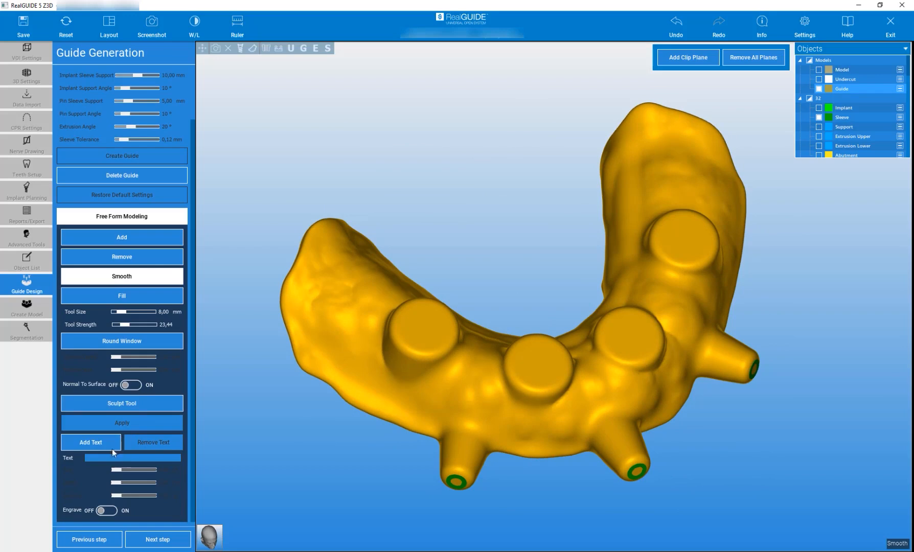
{"action": "left_click", "coordinate": [98, 443]}
{"action": "left_click_drag", "start_coordinate": [249, 468], "coordinate": [310, 386]}
{"action": "left_click", "coordinate": [134, 455]}
{"action": "left_click_drag", "start_coordinate": [129, 457], "coordinate": [62, 454]}
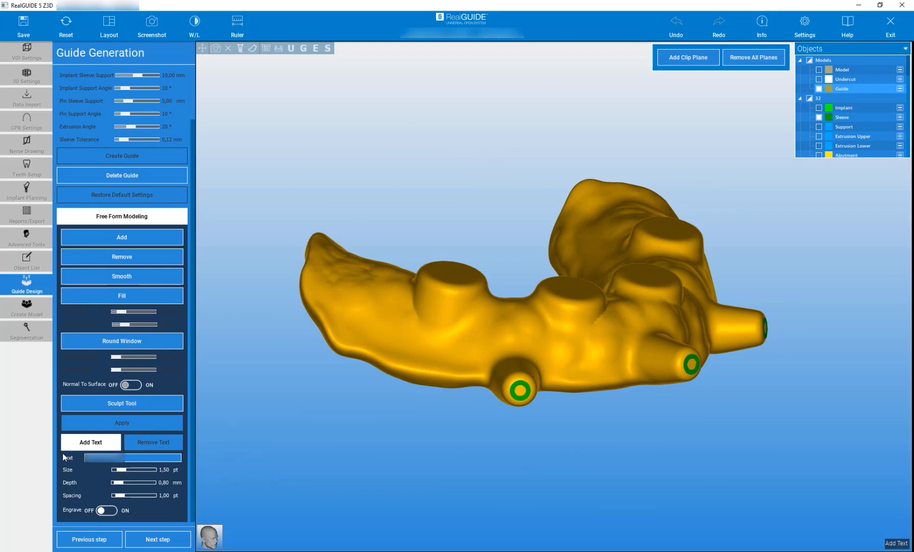
{"action": "type", "text": "56789"}
{"action": "left_click", "coordinate": [108, 510]}
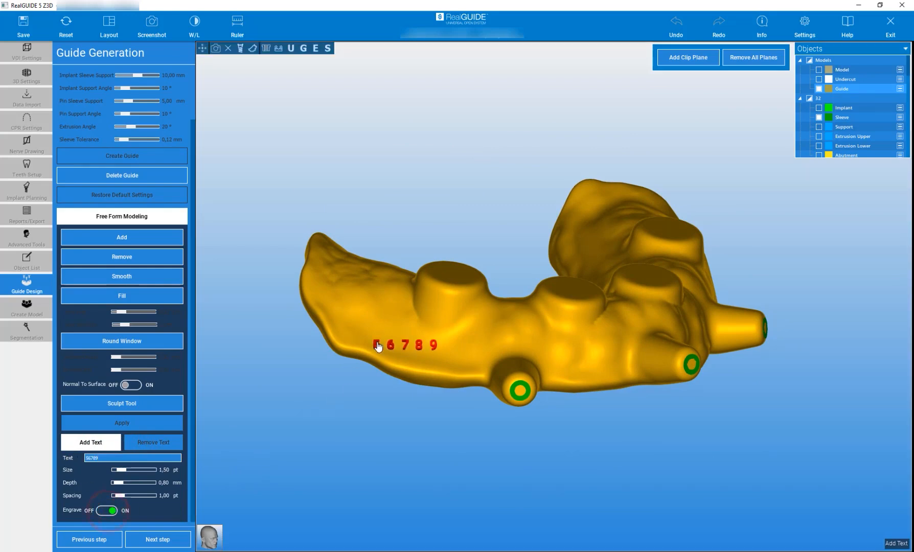
{"action": "left_click_drag", "start_coordinate": [271, 404], "coordinate": [428, 446]}
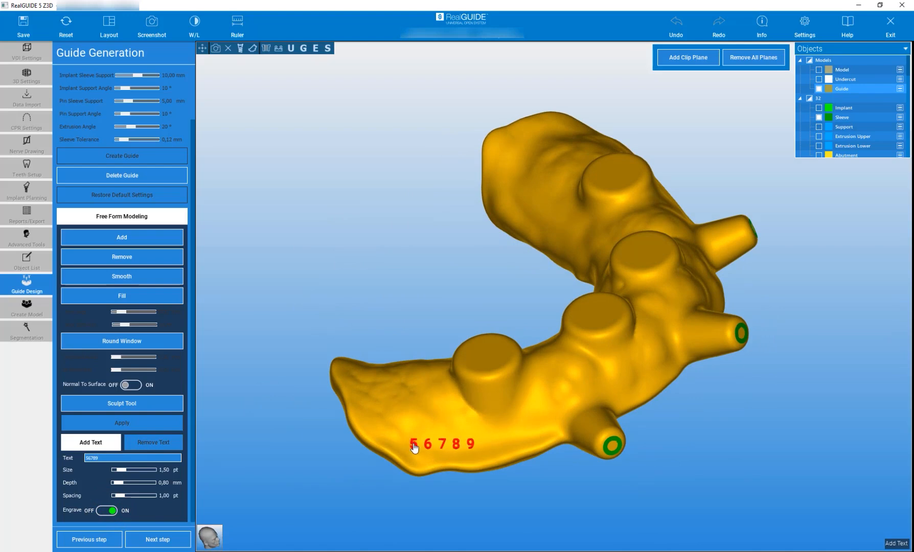
{"action": "left_click", "coordinate": [414, 448]}
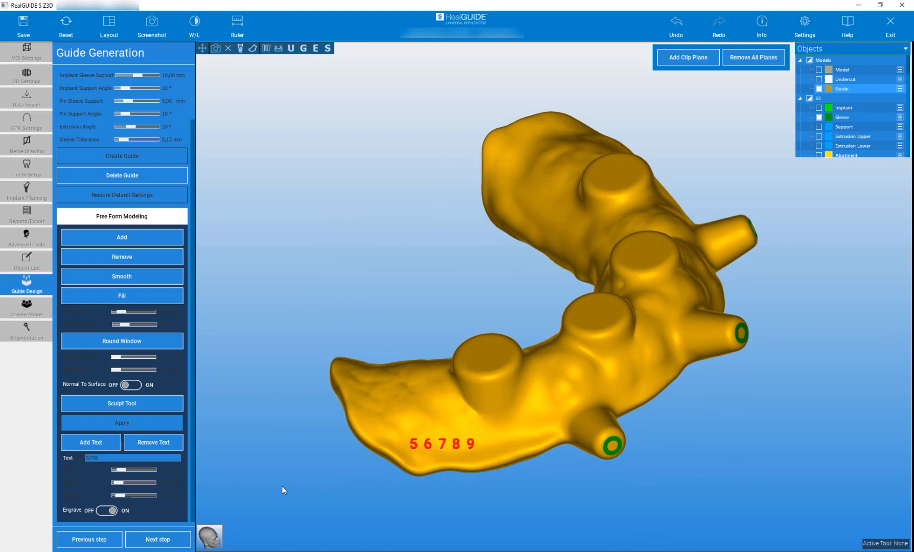
{"action": "left_click_drag", "start_coordinate": [279, 486], "coordinate": [269, 443]}
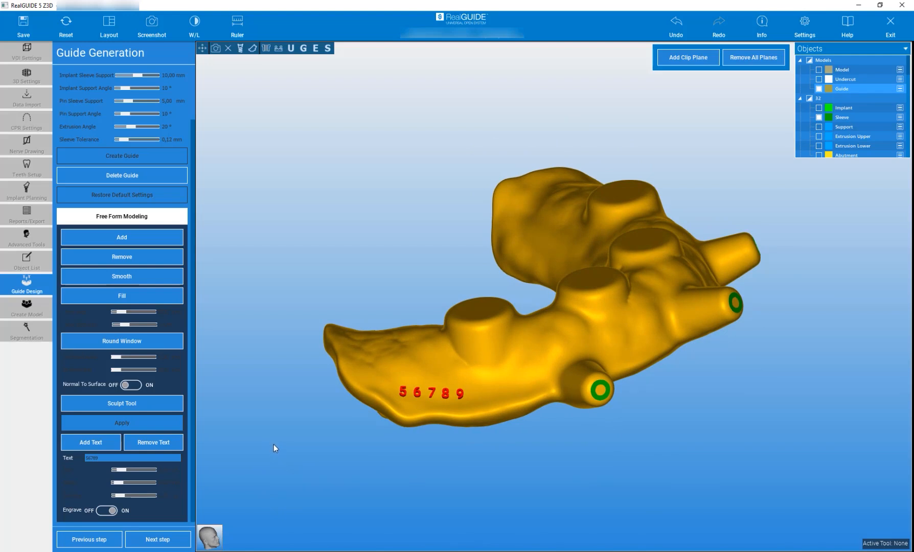
{"action": "mouse_move", "coordinate": [272, 423]}
{"action": "left_mouse_down"}
{"action": "mouse_move", "coordinate": [300, 495]}
{"action": "mouse_move", "coordinate": [309, 408]}
{"action": "mouse_move", "coordinate": [271, 387]}
{"action": "mouse_move", "coordinate": [262, 402]}
{"action": "mouse_move", "coordinate": [272, 496]}
{"action": "mouse_move", "coordinate": [305, 484]}
{"action": "left_mouse_up"}
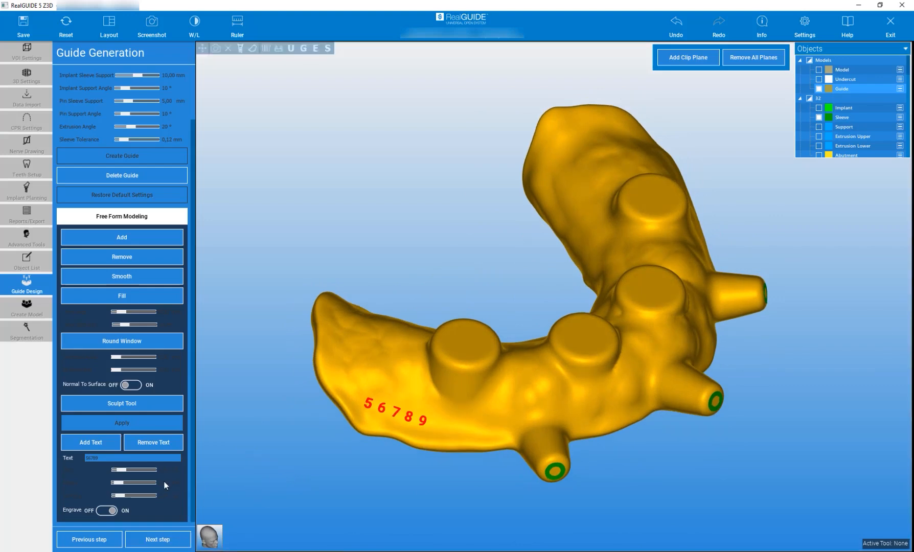
Finish the guide design and hide the lower jaw scan to inspect the surgical guide on the bone
{"action": "left_click", "coordinate": [168, 543]}
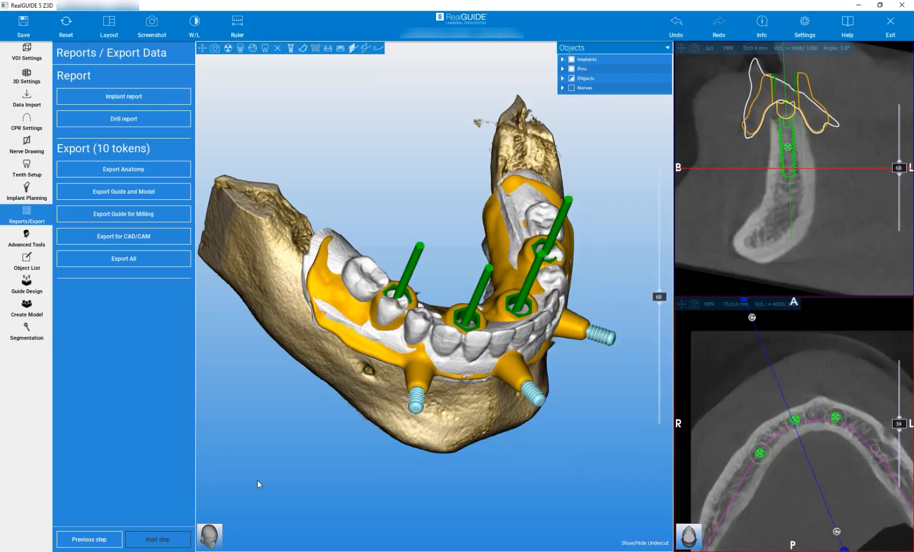
{"action": "left_click", "coordinate": [562, 78]}
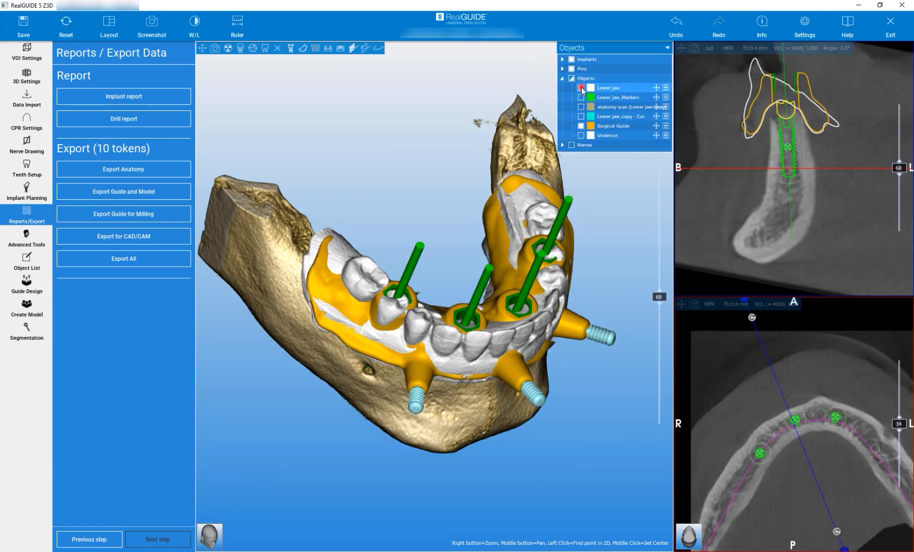
{"action": "left_click", "coordinate": [581, 88]}
{"action": "left_click_drag", "start_coordinate": [420, 198], "coordinate": [291, 116]}
{"action": "left_click_drag", "start_coordinate": [418, 179], "coordinate": [545, 377]}
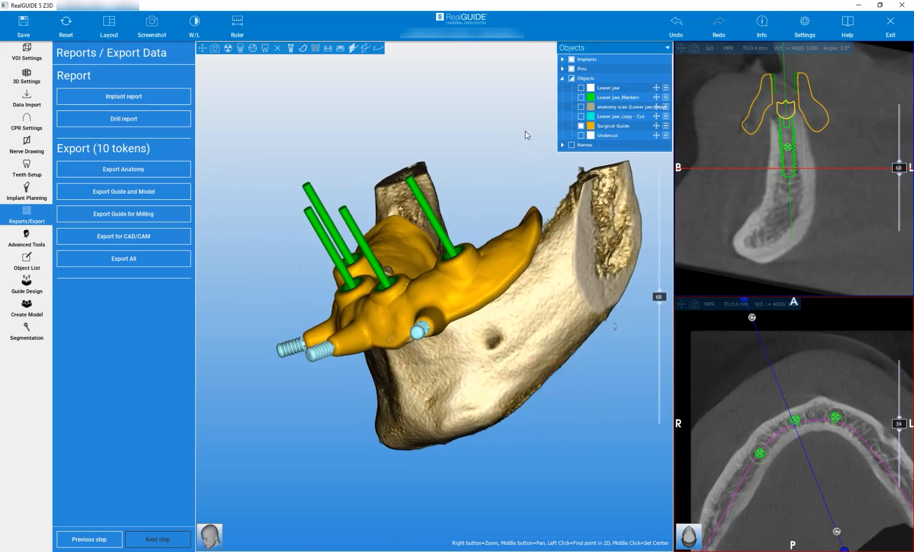
{"action": "left_click_drag", "start_coordinate": [350, 151], "coordinate": [436, 302]}
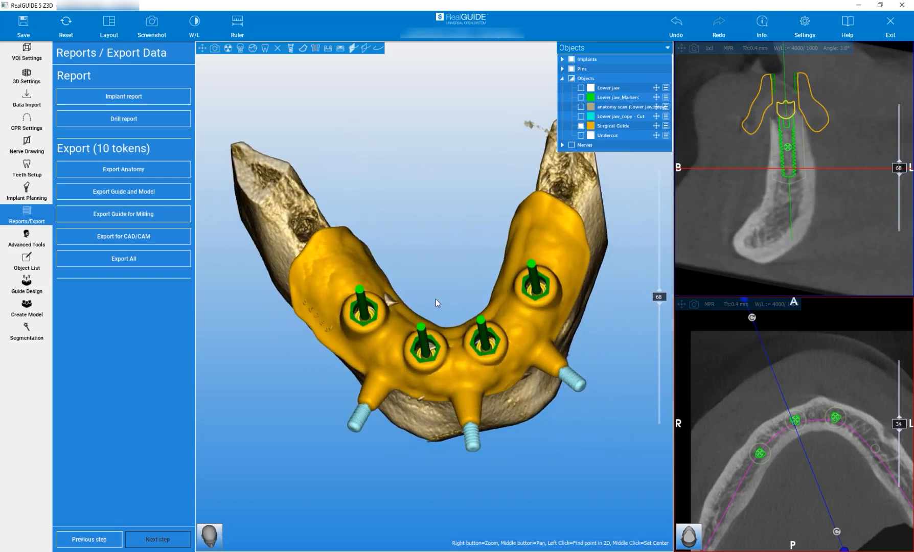
Hide the surgical guide and show the anatomy scan and the lower jaw scan to compare them with the bone
{"action": "scroll", "coordinate": [436, 300], "scroll_direction": "up", "scroll_amount": 2}
{"action": "left_click", "coordinate": [581, 125]}
{"action": "left_click", "coordinate": [581, 106]}
{"action": "left_click_drag", "start_coordinate": [428, 140], "coordinate": [526, 98]}
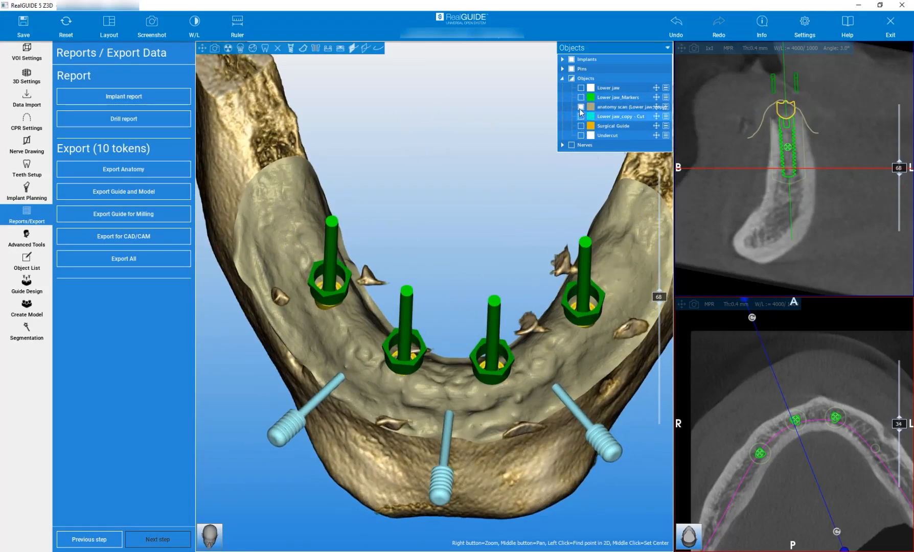
{"action": "left_click", "coordinate": [341, 48]}
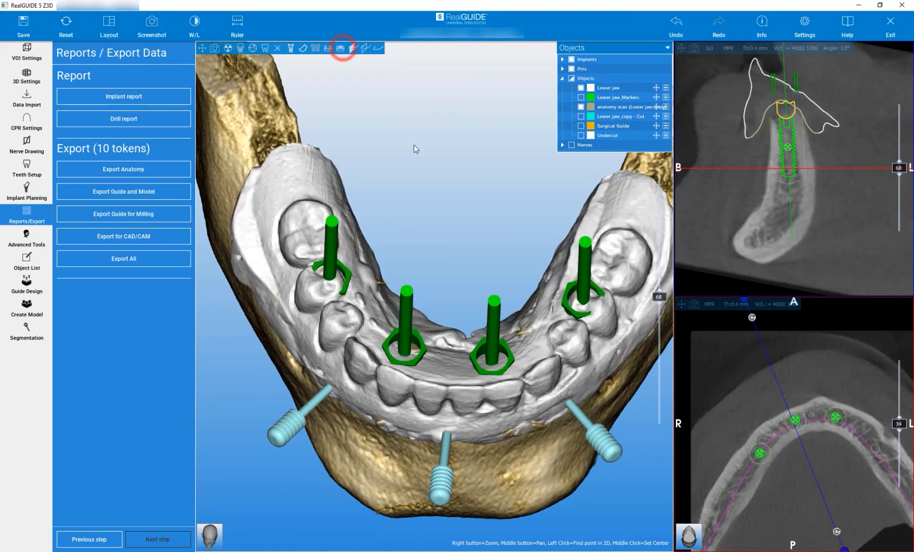
{"action": "left_click_drag", "start_coordinate": [446, 209], "coordinate": [392, 255]}
Show the surgical guide without the anatomy and lower jaw scans and examine its front and engraved text
{"action": "left_click", "coordinate": [580, 125]}
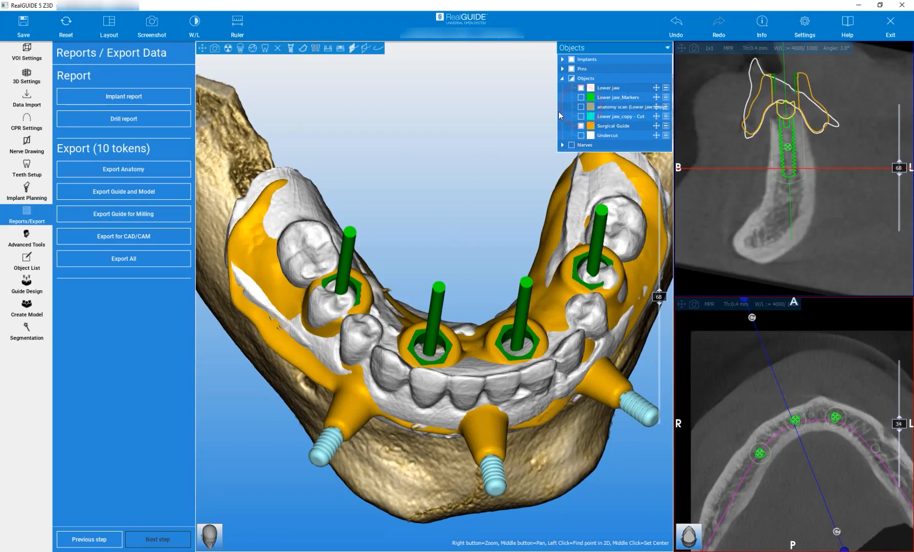
{"action": "left_click", "coordinate": [581, 88]}
{"action": "left_click_drag", "start_coordinate": [500, 166], "coordinate": [457, 128]}
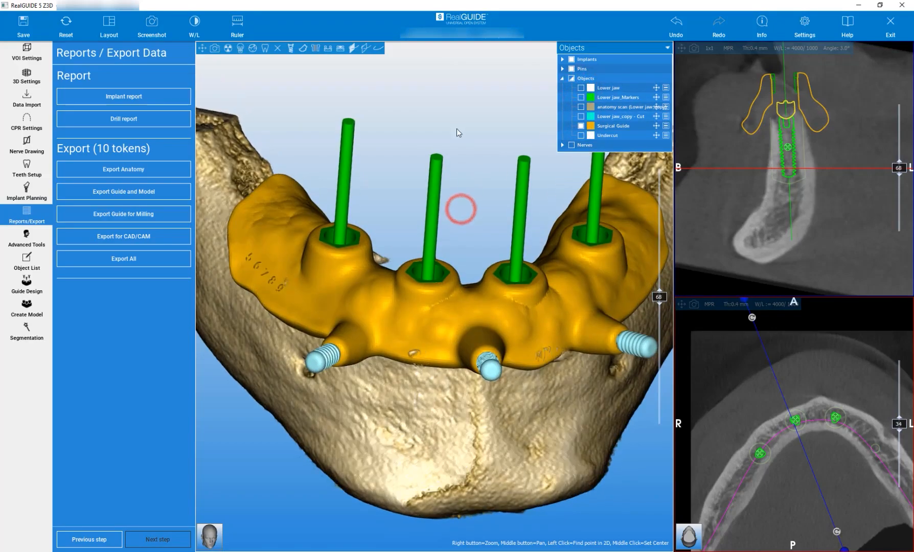